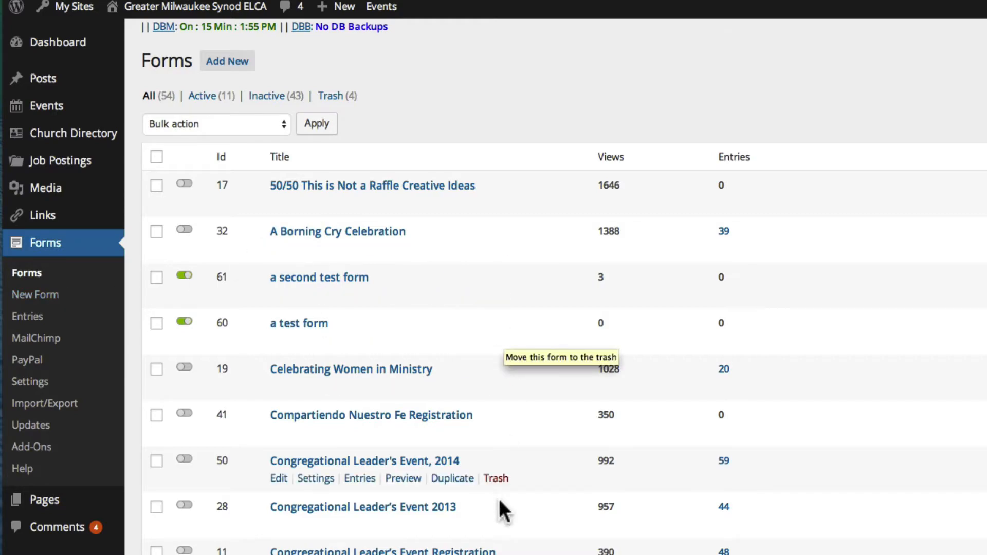
# Look through the list of forms and open "a test form" for editing
pyautogui.scroll(-20, 500, 501)
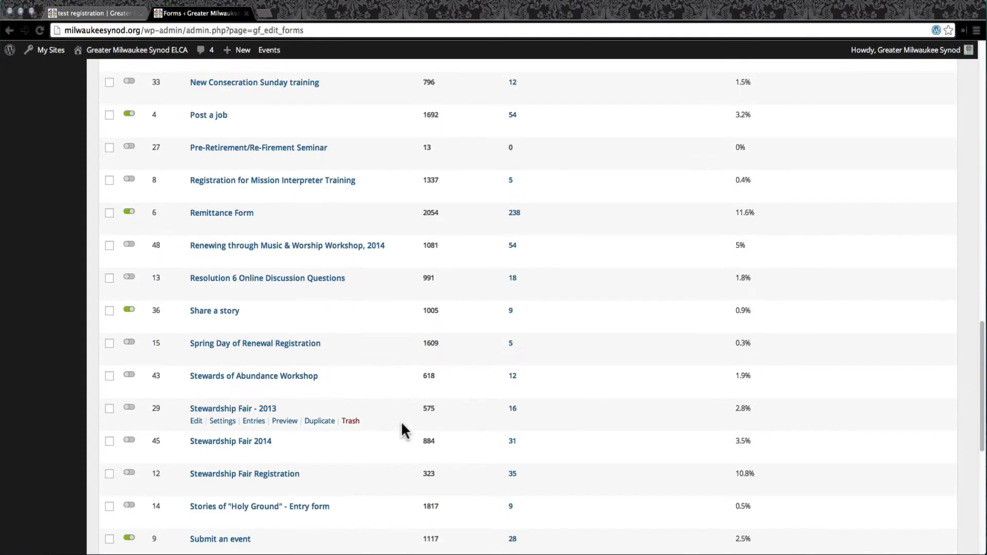
pyautogui.scroll(-7, 403, 421)
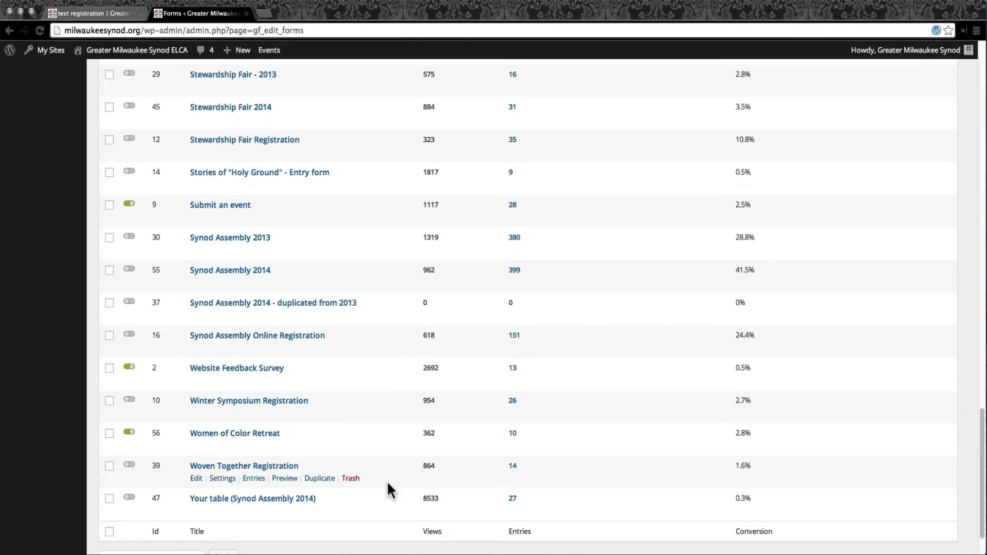
pyautogui.scroll(3, 387, 483)
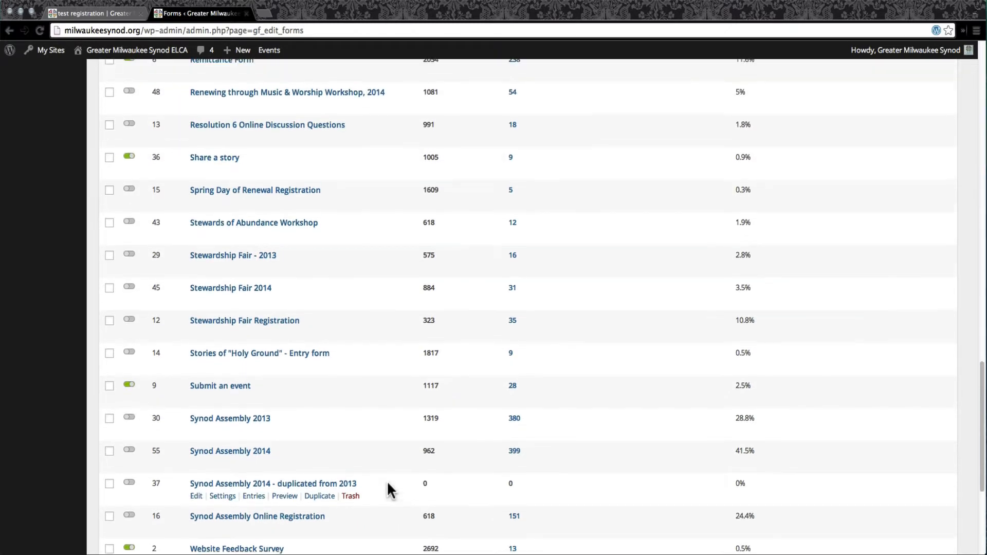
pyautogui.scroll(4, 389, 486)
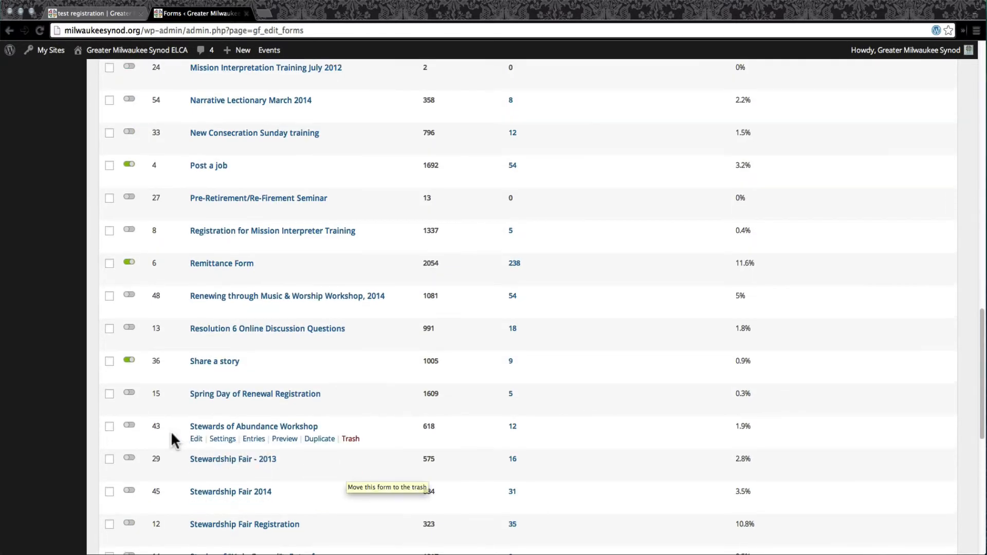
pyautogui.scroll(4, 171, 437)
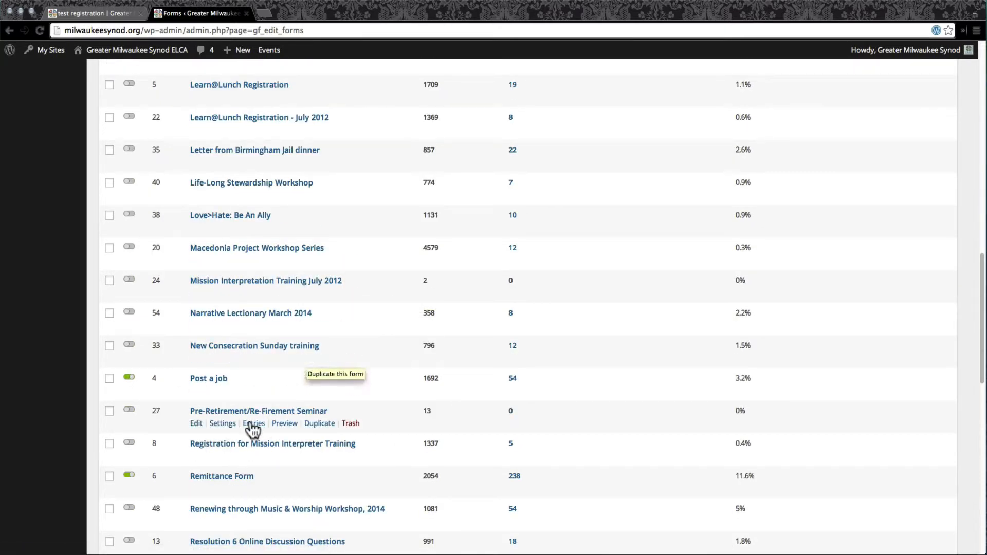
pyautogui.scroll(6, 251, 428)
pyautogui.scroll(9, 252, 429)
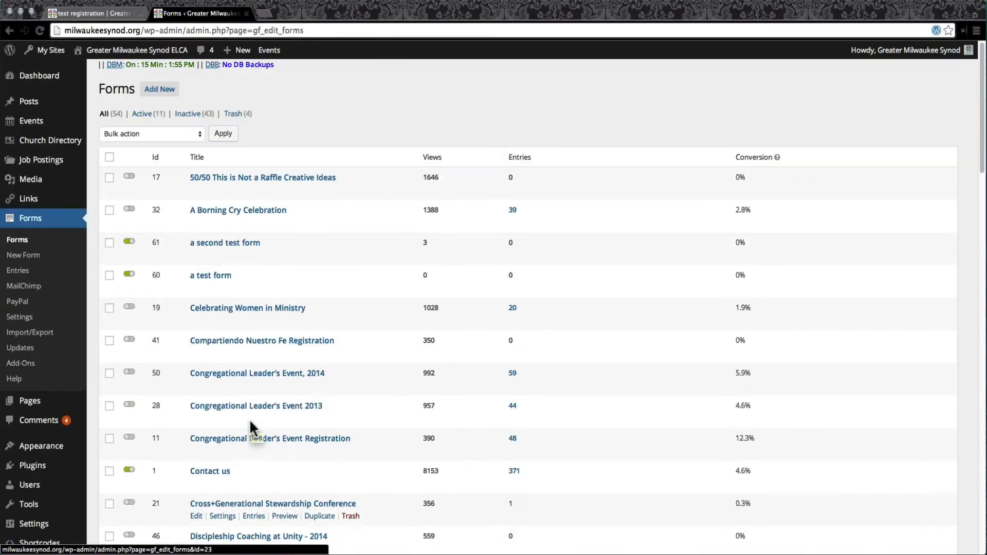
pyautogui.click(207, 282)
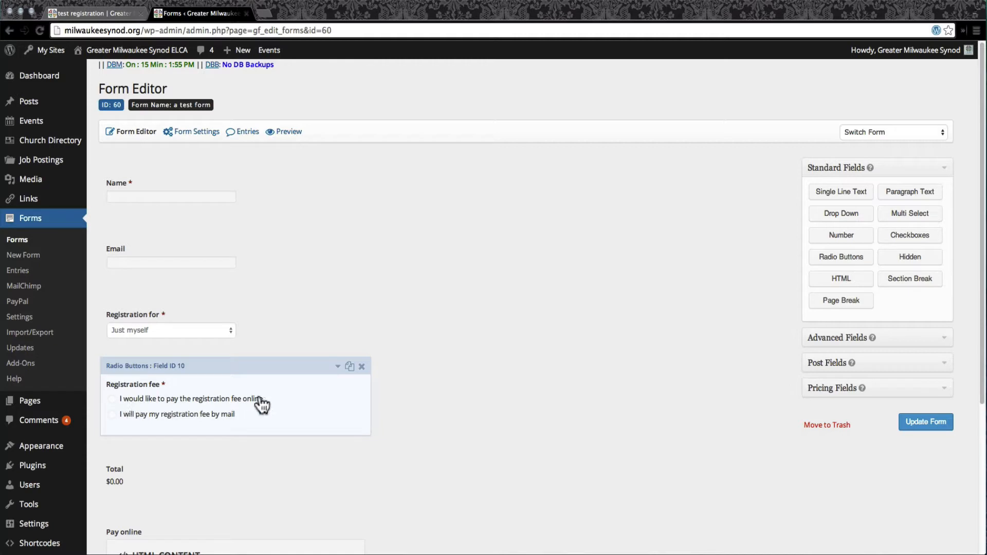
# Add a Phone field from the advanced field types to the form
pyautogui.scroll(-2, 249, 434)
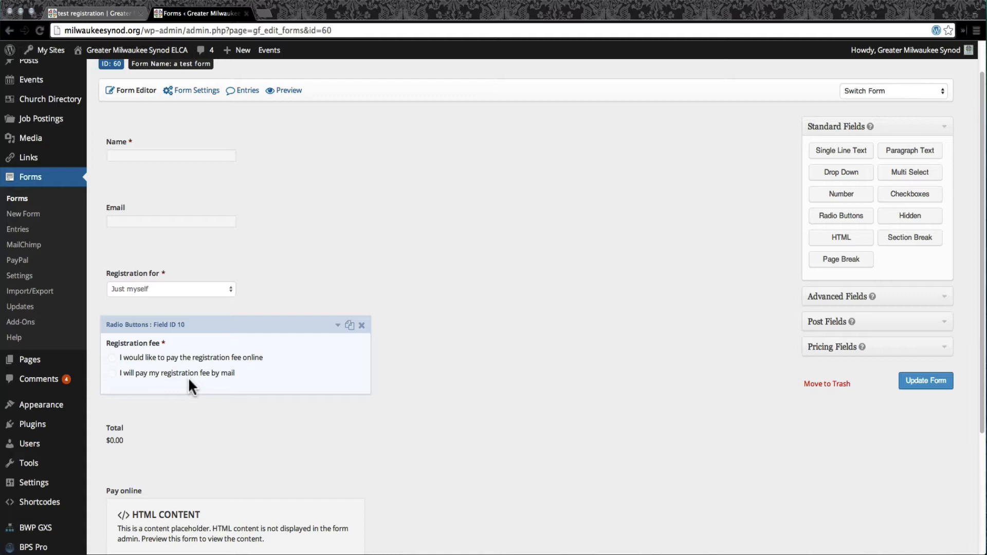
pyautogui.click(945, 304)
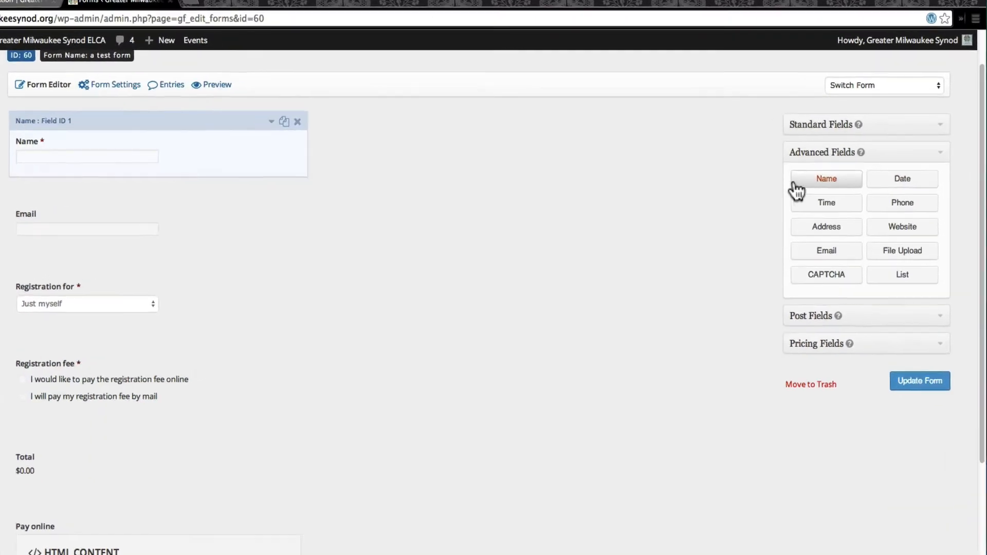
pyautogui.click(945, 126)
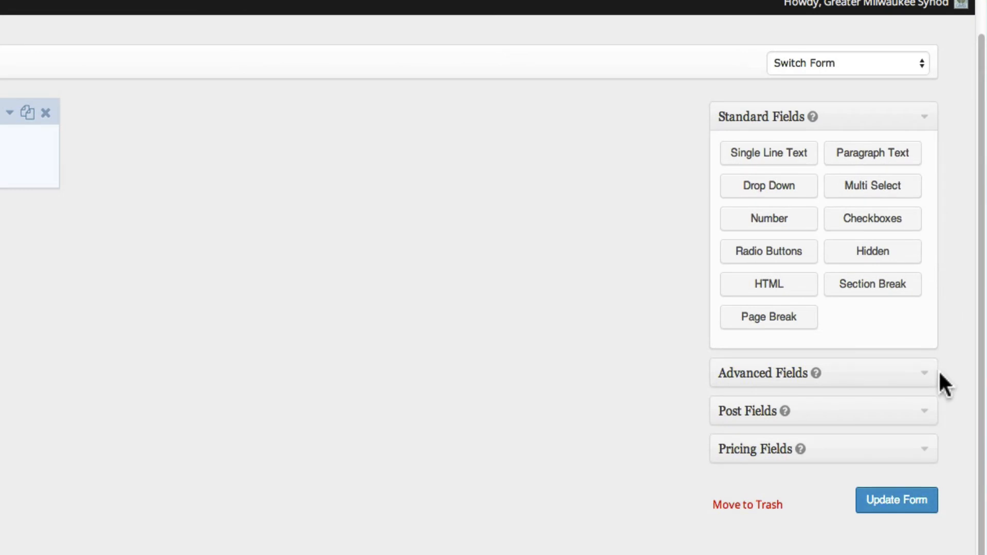
pyautogui.click(922, 373)
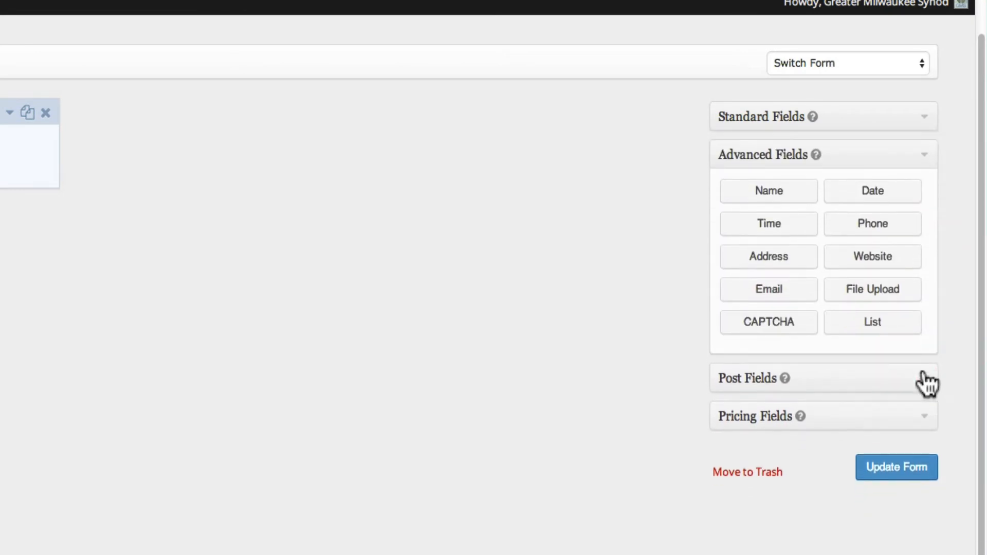
pyautogui.click(872, 223)
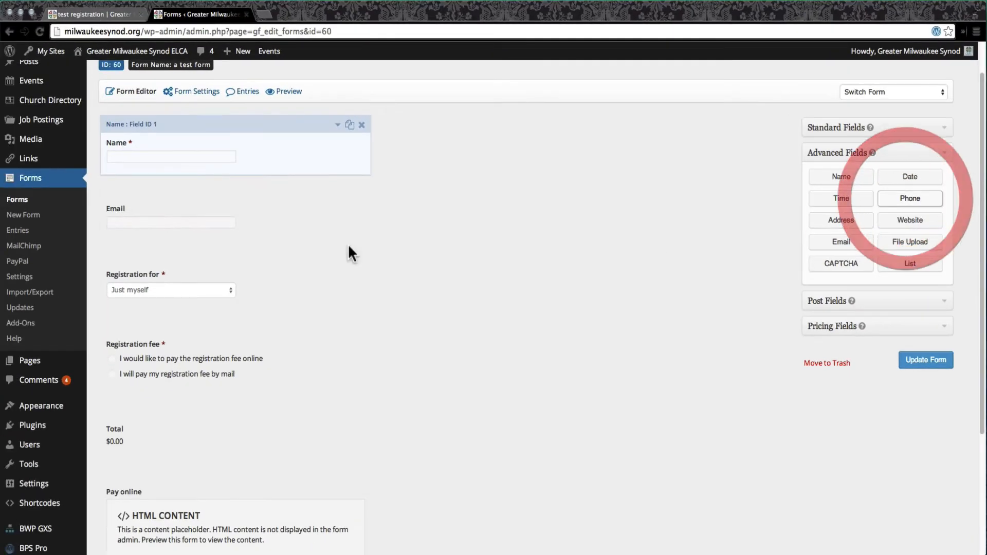
# Move the new Phone field up between the "Registration for" and "Registration fee" fields
pyautogui.scroll(-3, 244, 388)
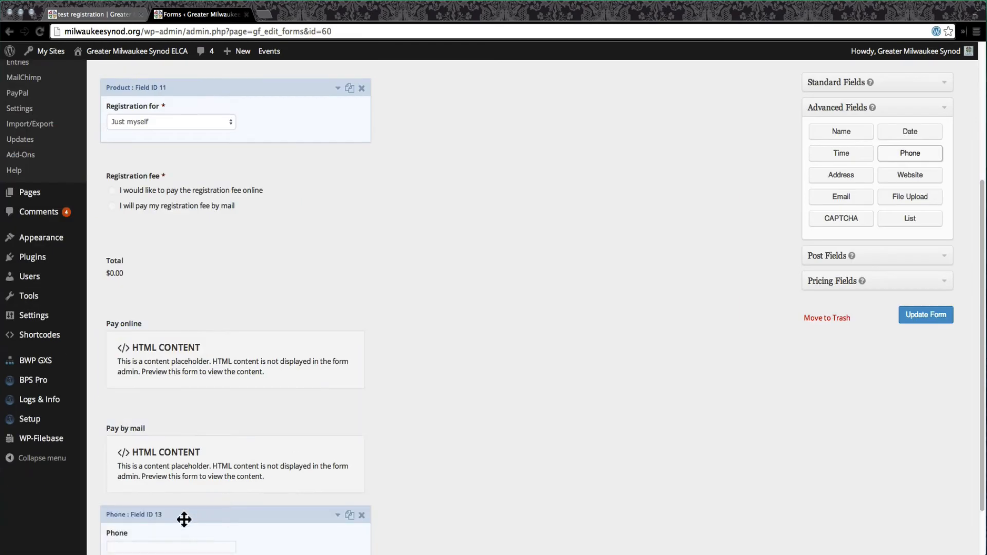
pyautogui.scroll(-1, 181, 520)
pyautogui.moveTo(194, 449); pyautogui.dragTo(211, 175)
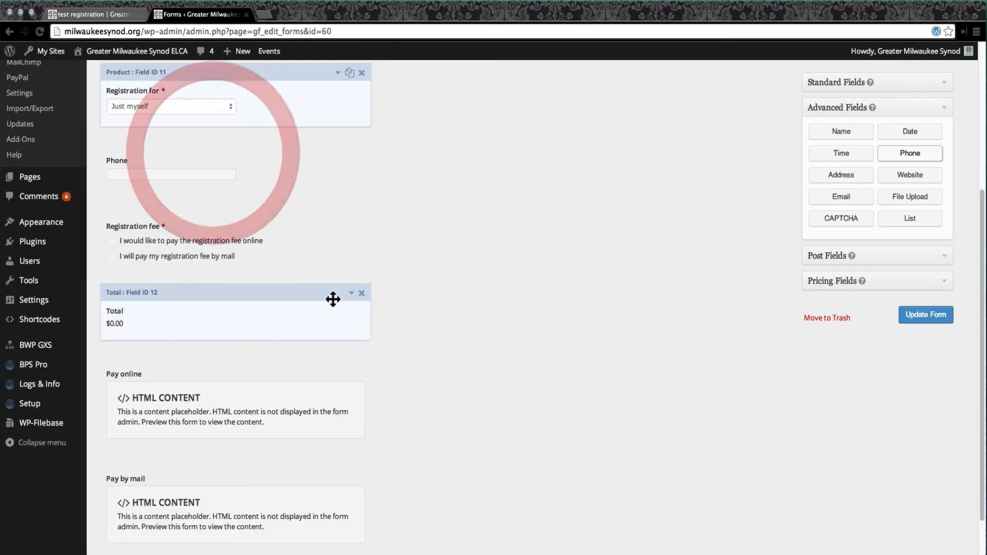
# Make the Email field required
pyautogui.scroll(4, 333, 299)
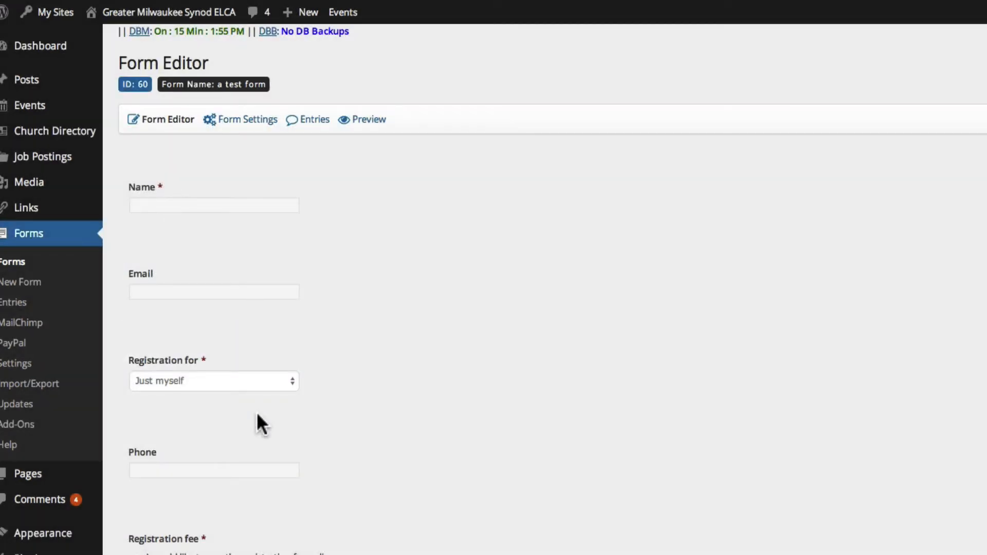
pyautogui.click(432, 251)
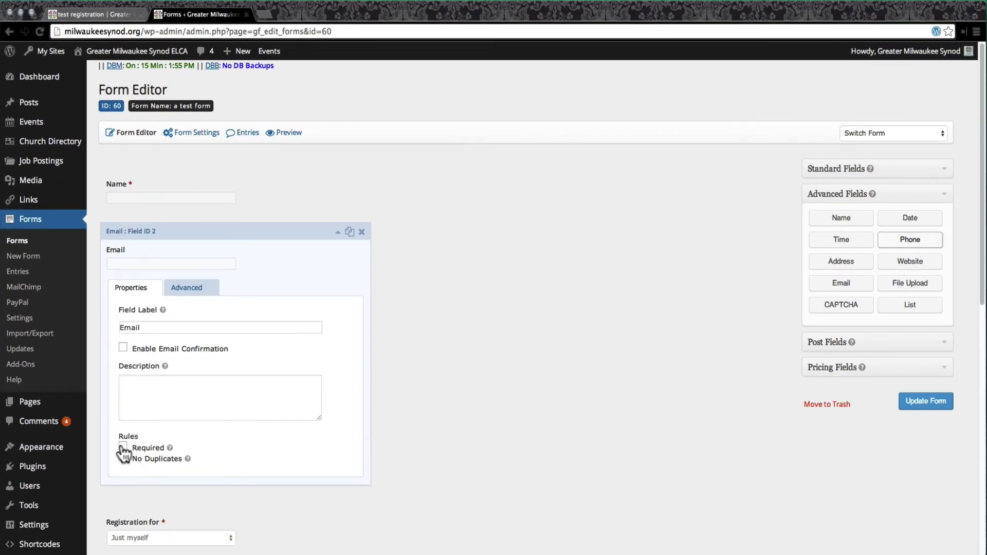
pyautogui.click(122, 446)
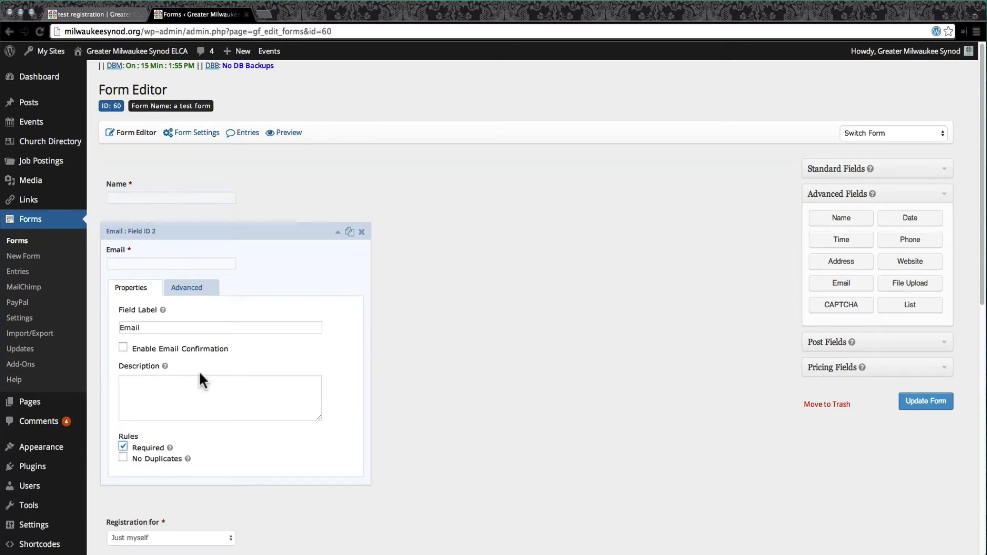
# Review the Email field's advanced settings and close its options
pyautogui.click(192, 296)
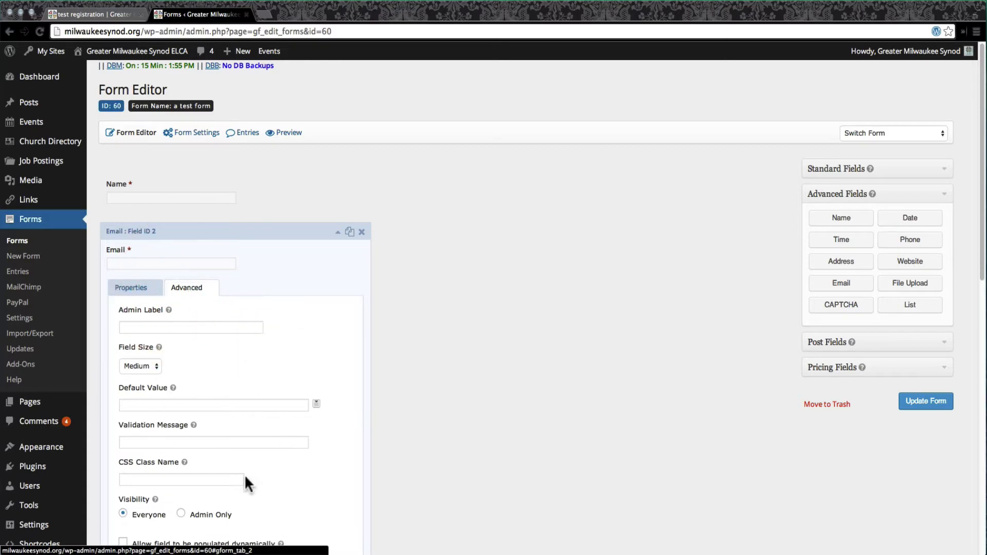
pyautogui.scroll(-1, 226, 393)
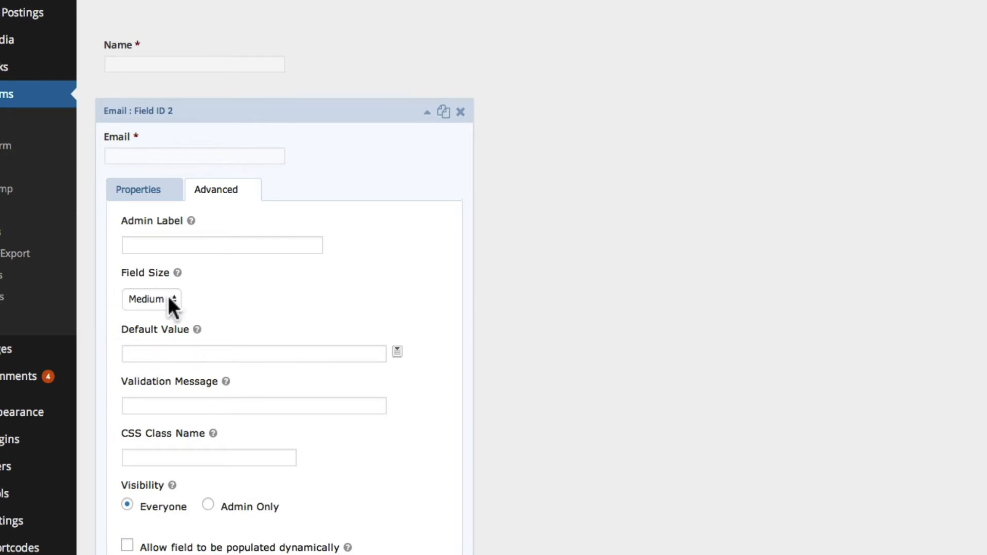
pyautogui.scroll(-5, 286, 301)
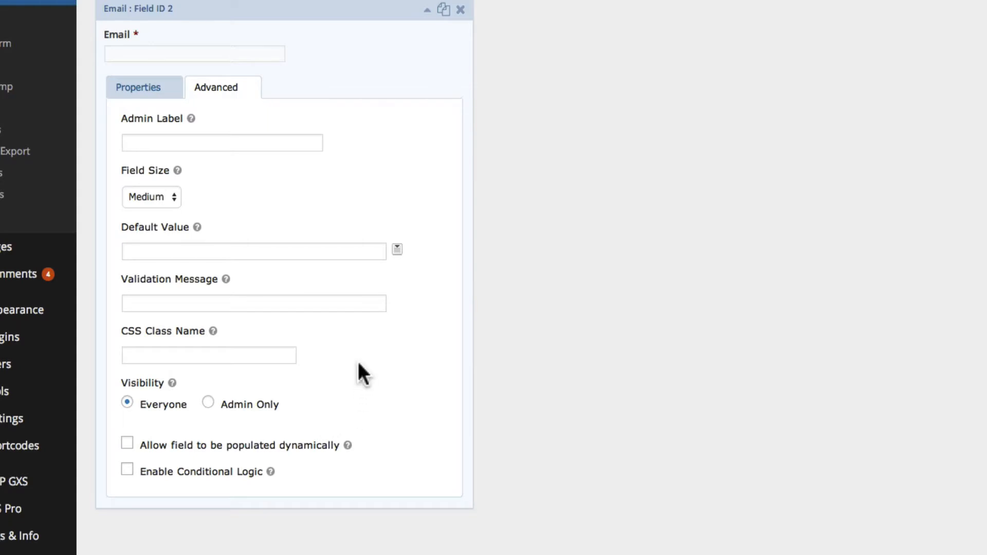
pyautogui.scroll(1, 355, 350)
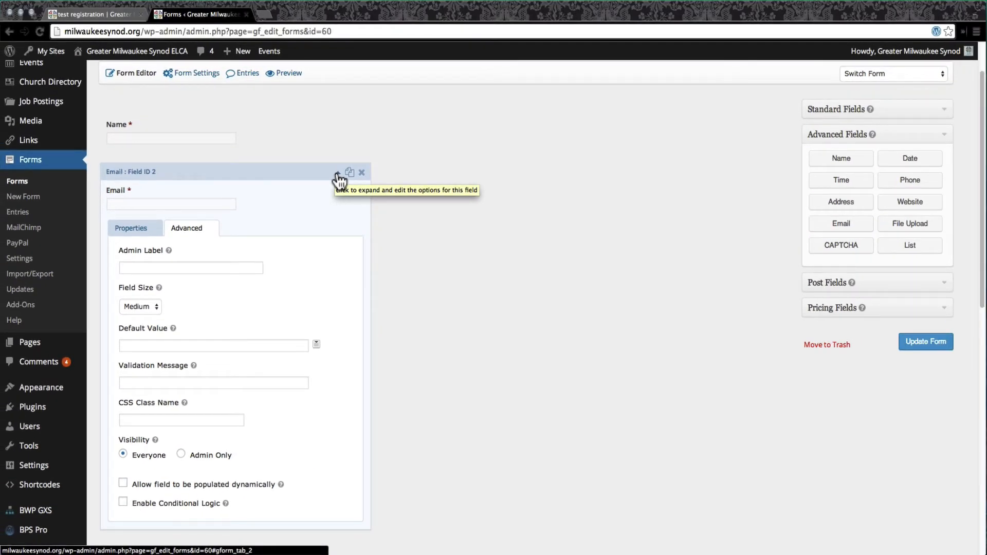
pyautogui.click(339, 178)
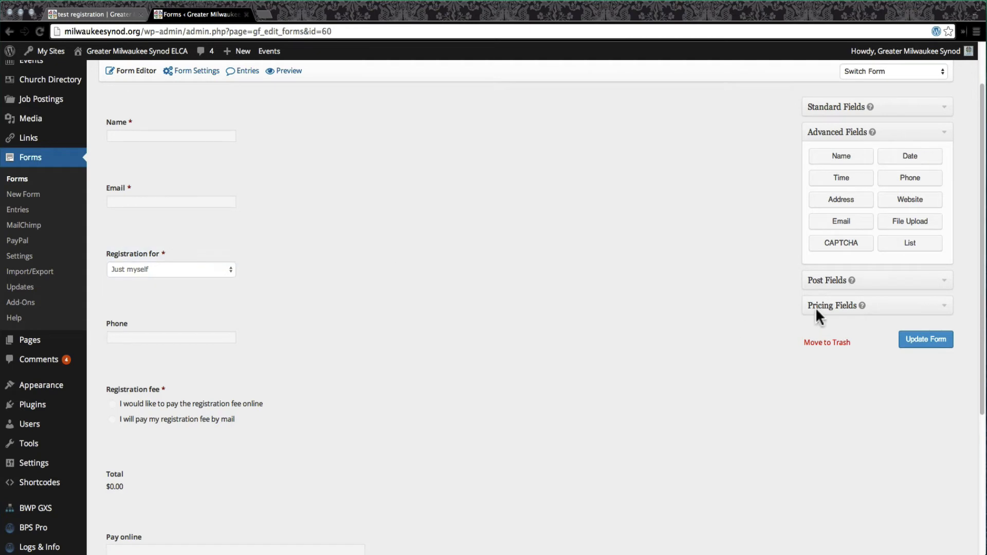
# Show the pricing field types and examine the choices and prices of the "Registration for" product field
pyautogui.click(920, 307)
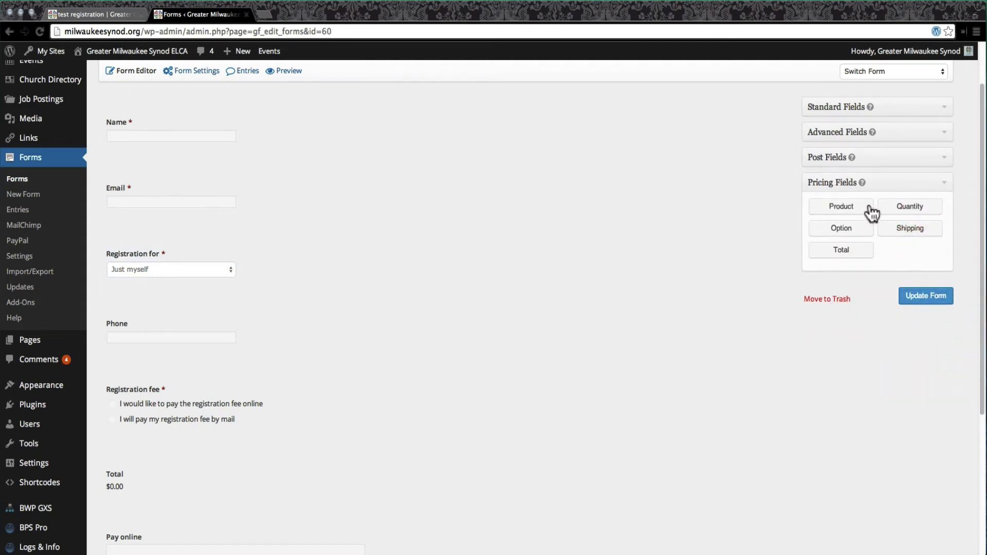
pyautogui.click(161, 266)
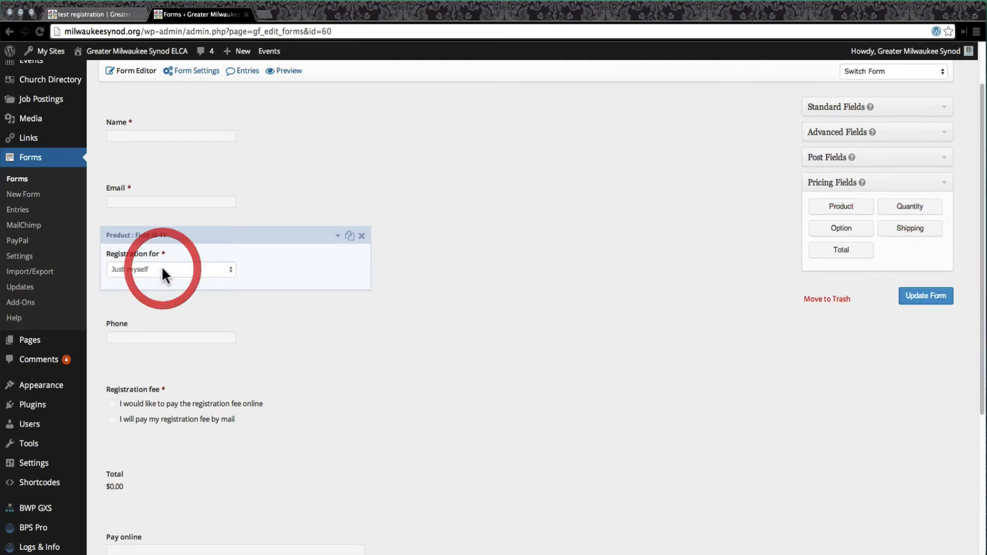
pyautogui.click(337, 240)
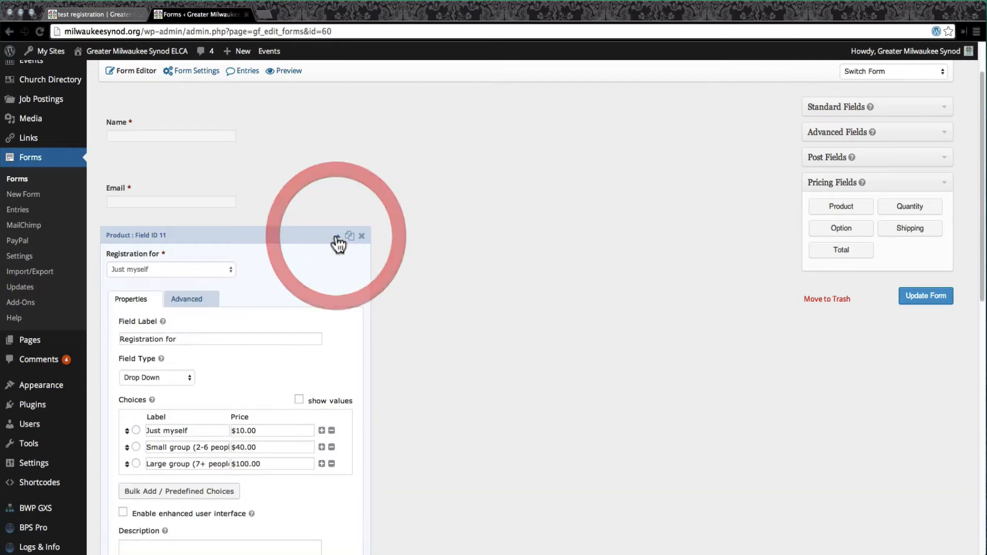
pyautogui.scroll(-1, 248, 452)
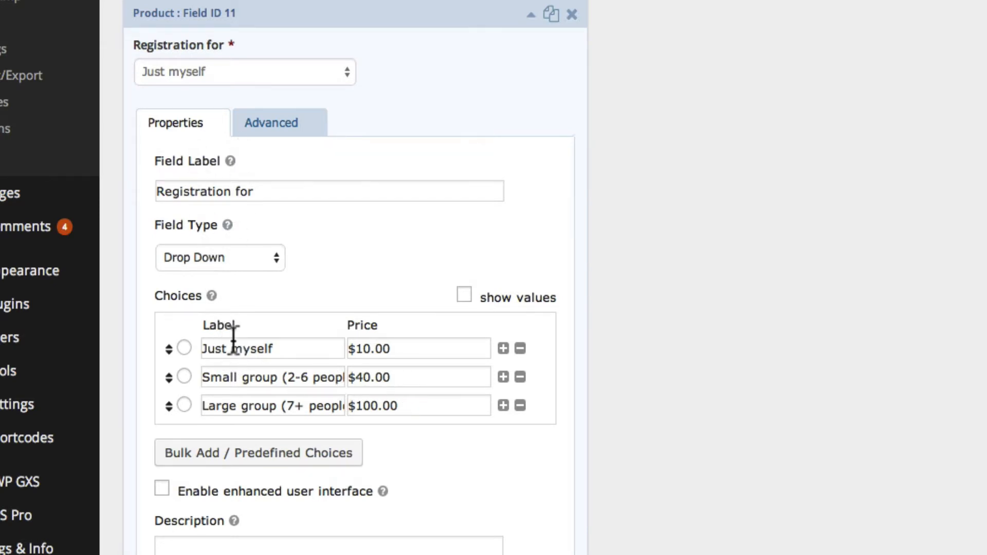
# Try adding an empty choice after the large group option in the "Registration for" field, and remove it again
pyautogui.click(503, 406)
pyautogui.click(222, 436)
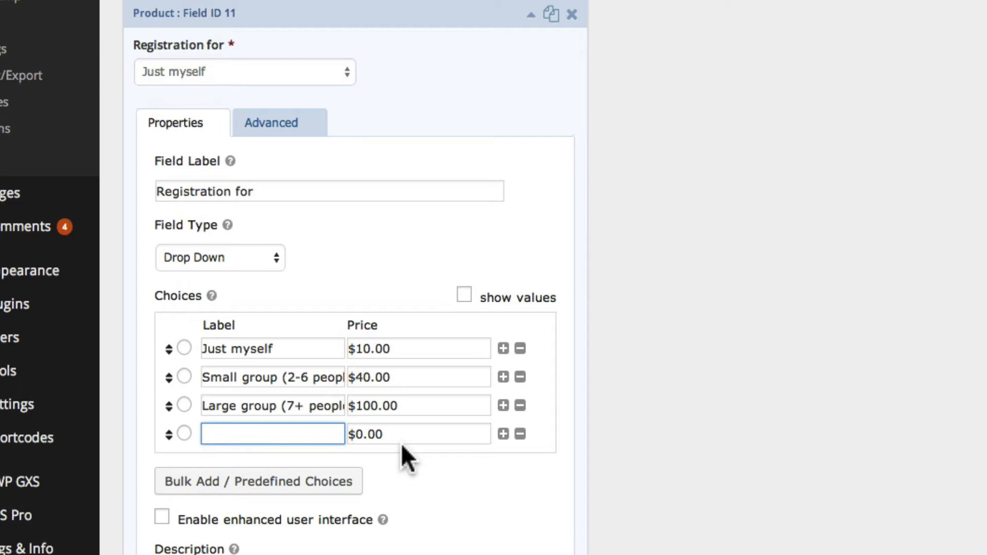
pyautogui.click(520, 434)
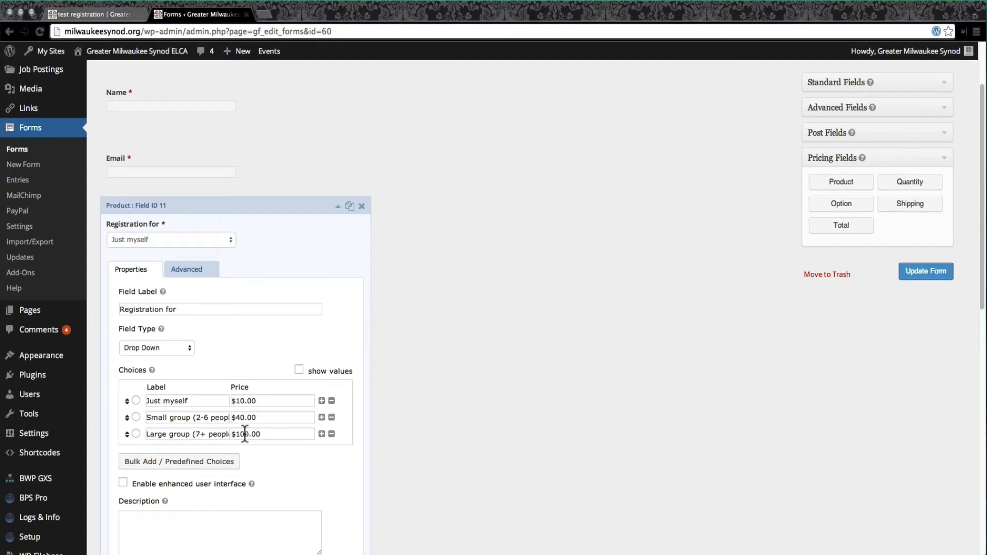
# Review the remaining properties and rules of the "Registration for" field and close its options
pyautogui.scroll(-2, 245, 433)
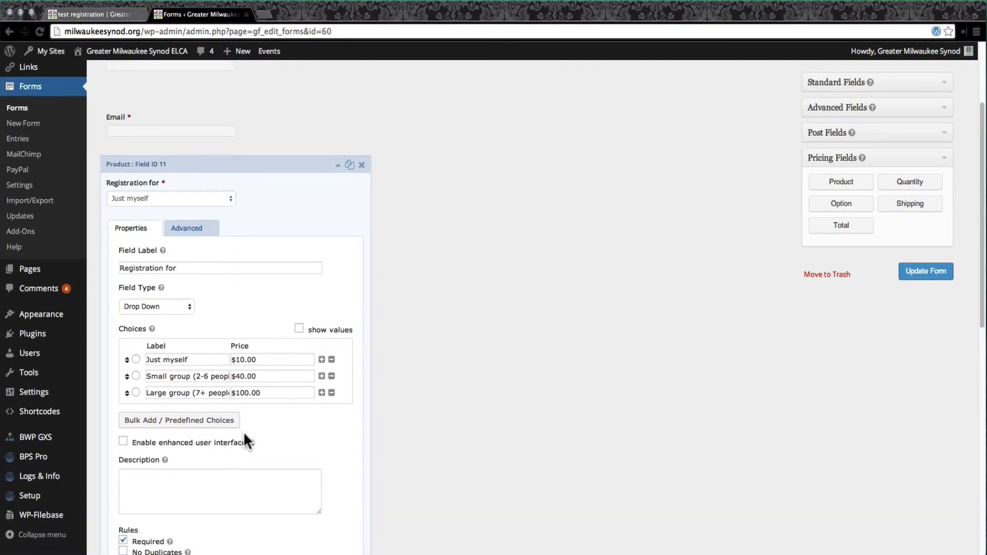
pyautogui.scroll(-3, 244, 440)
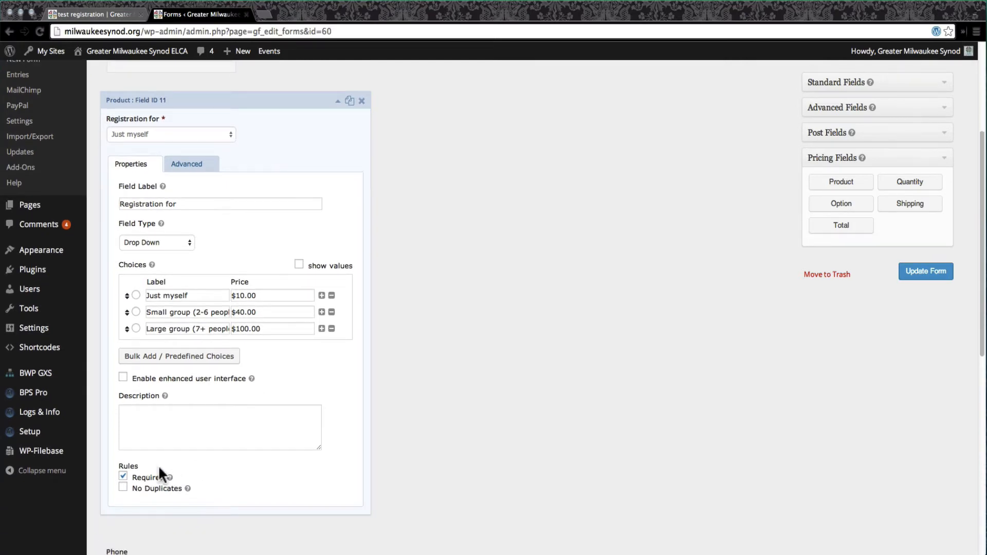
pyautogui.scroll(2, 294, 331)
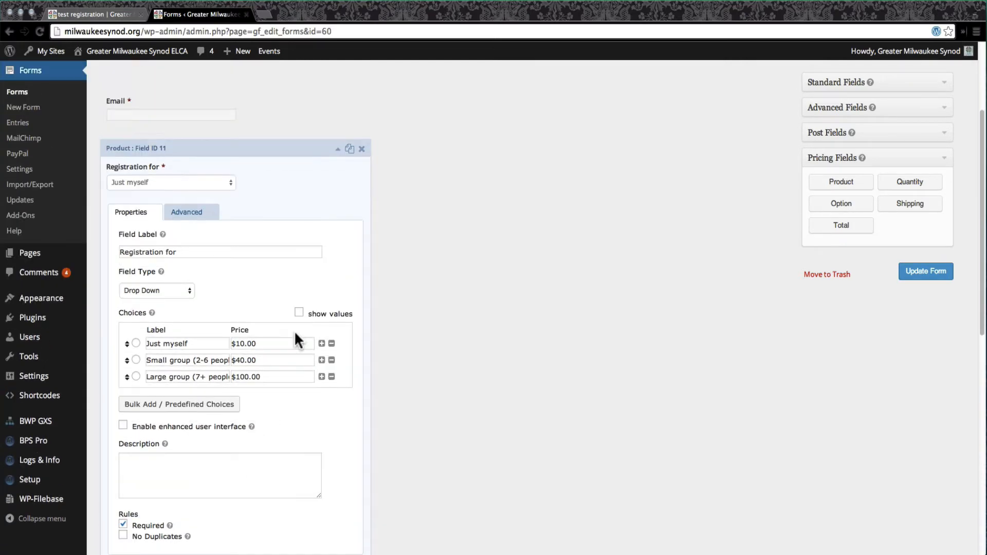
pyautogui.click(337, 151)
# Add a Product pricing field and move it between the "Registration for" and Phone fields
pyautogui.scroll(-5, 323, 319)
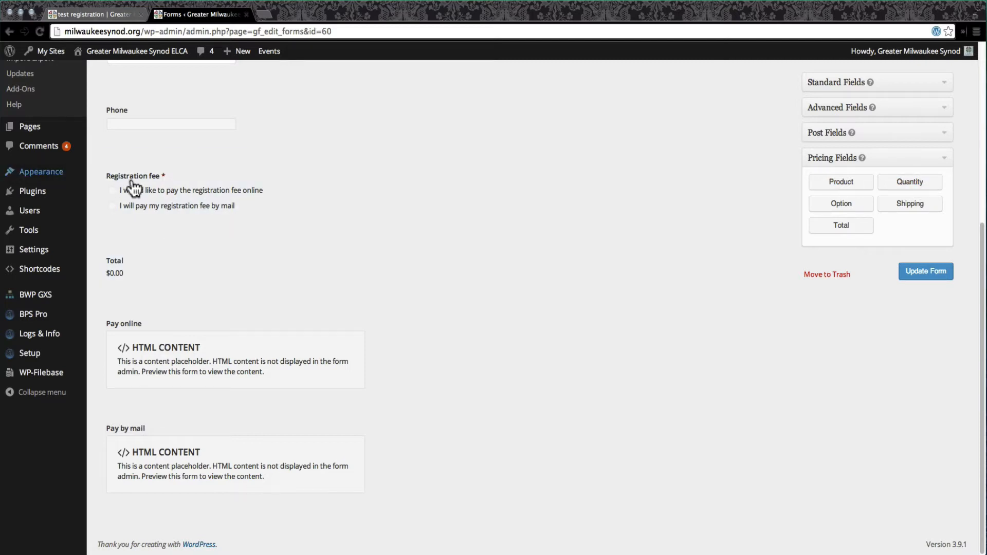
pyautogui.click(850, 183)
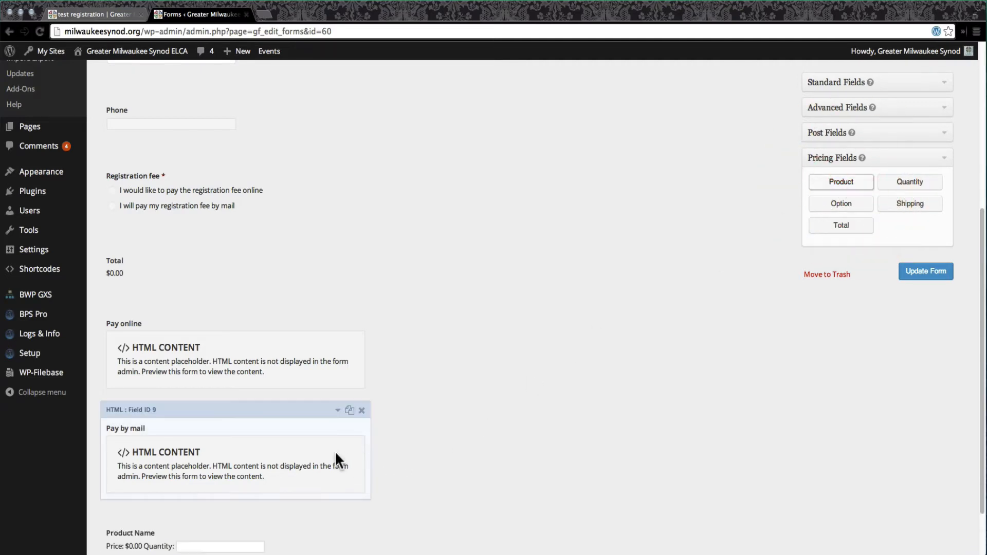
pyautogui.scroll(-1, 318, 463)
pyautogui.moveTo(174, 450); pyautogui.dragTo(165, 109)
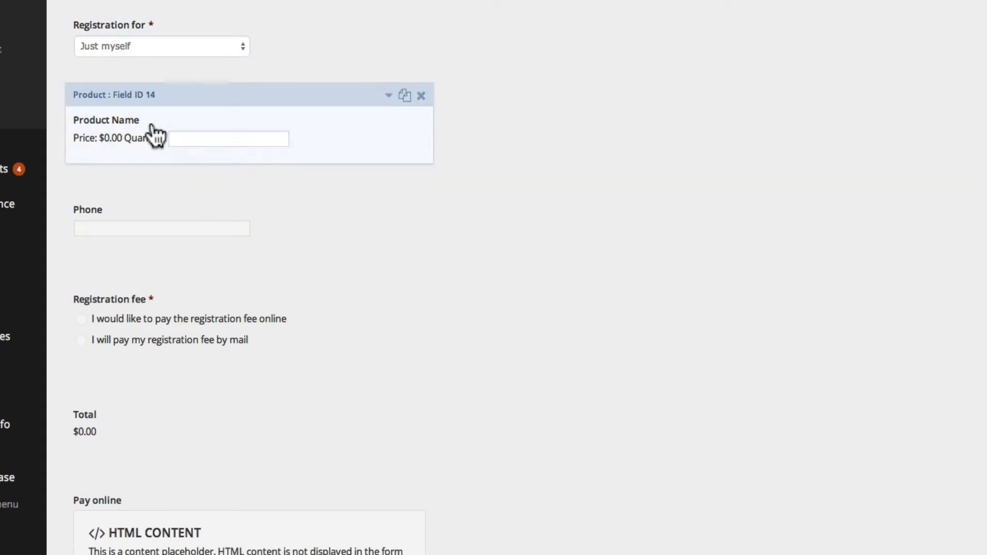
# Label the new product field "Additional lunch on friday" and set its field type to Radio Buttons
pyautogui.click(388, 95)
pyautogui.click(323, 98)
pyautogui.tripleClick(168, 230)
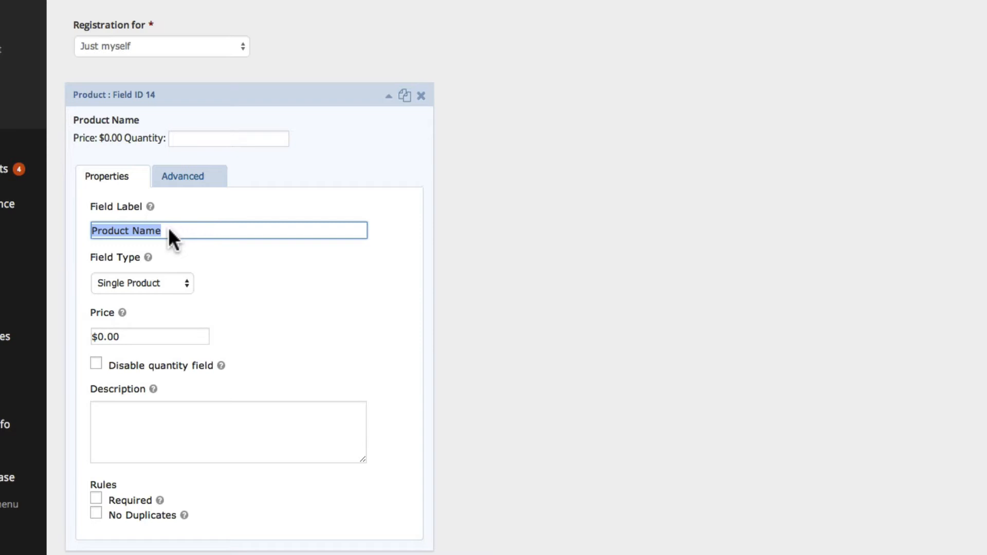
pyautogui.write('Additional lunch on friday')
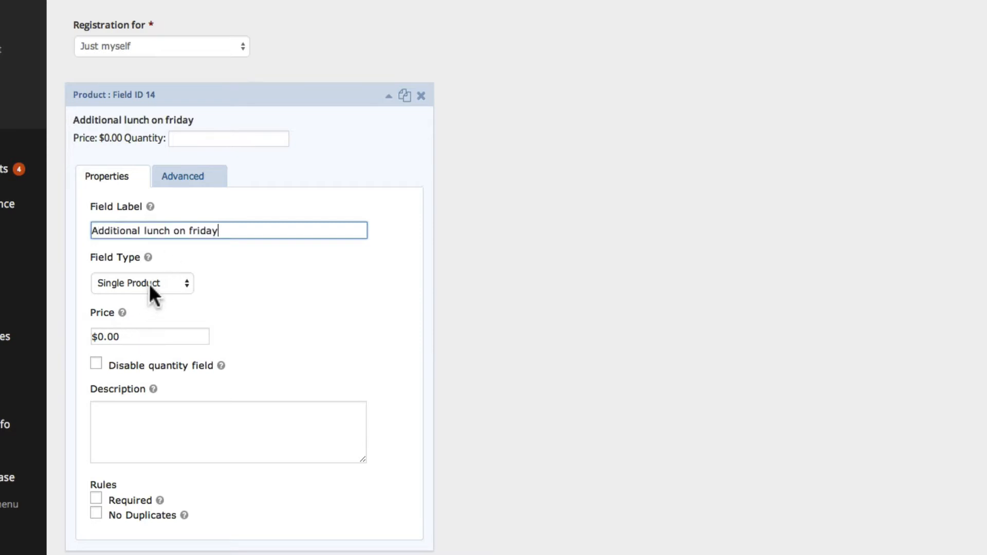
pyautogui.click(149, 282)
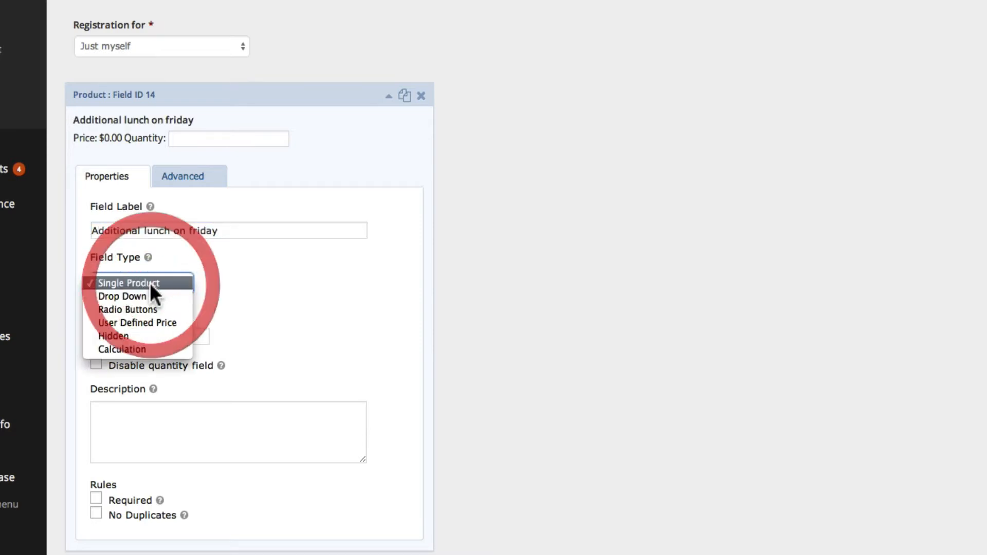
pyautogui.click(165, 309)
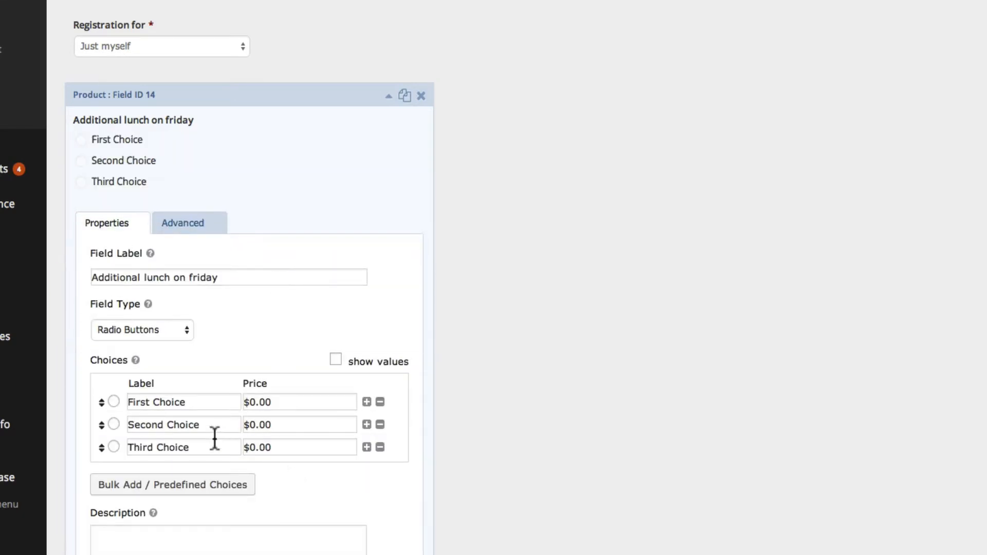
# Name the first two lunch choices "Yes" and "No", and remove the third choice
pyautogui.tripleClick(190, 401)
pyautogui.write('Yes')
pyautogui.tripleClick(192, 422)
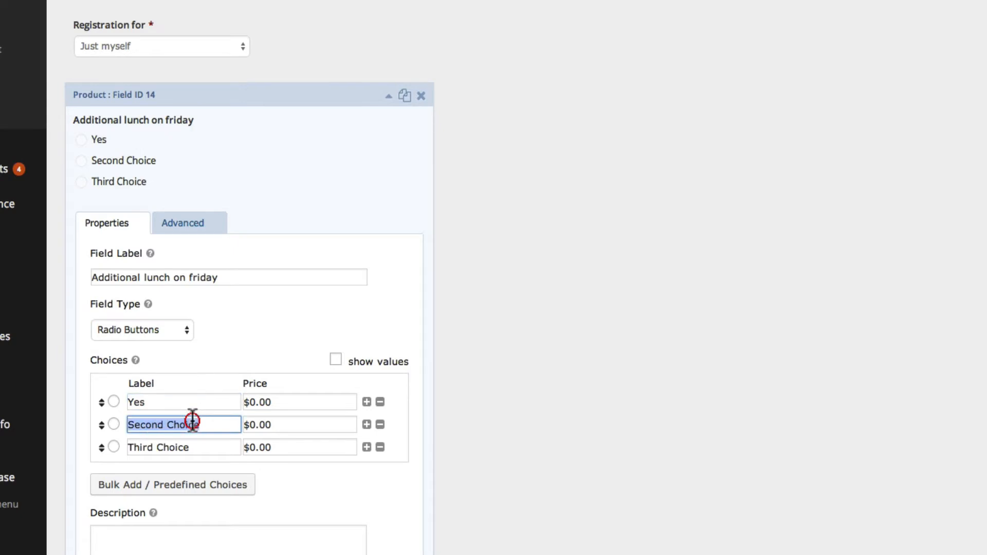
pyautogui.write('No')
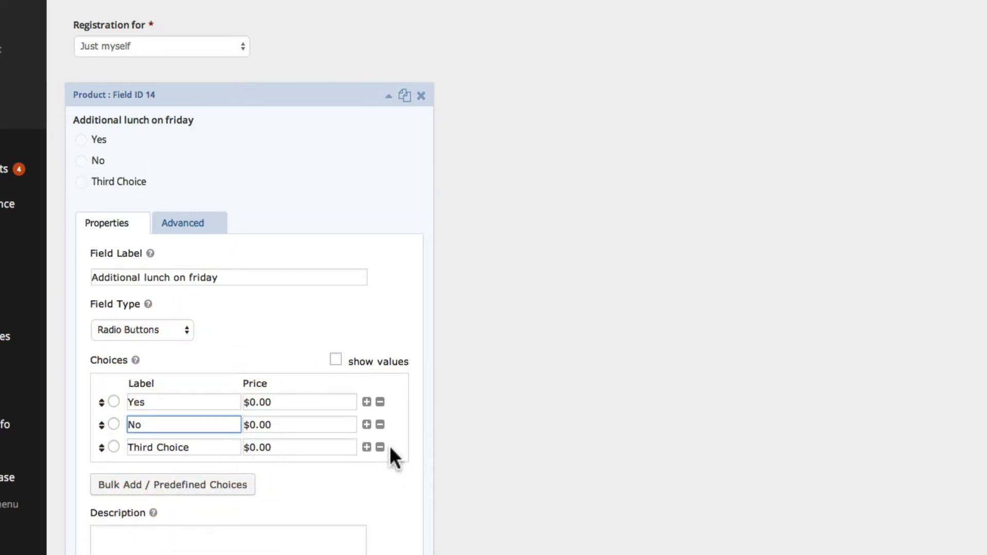
pyautogui.click(380, 447)
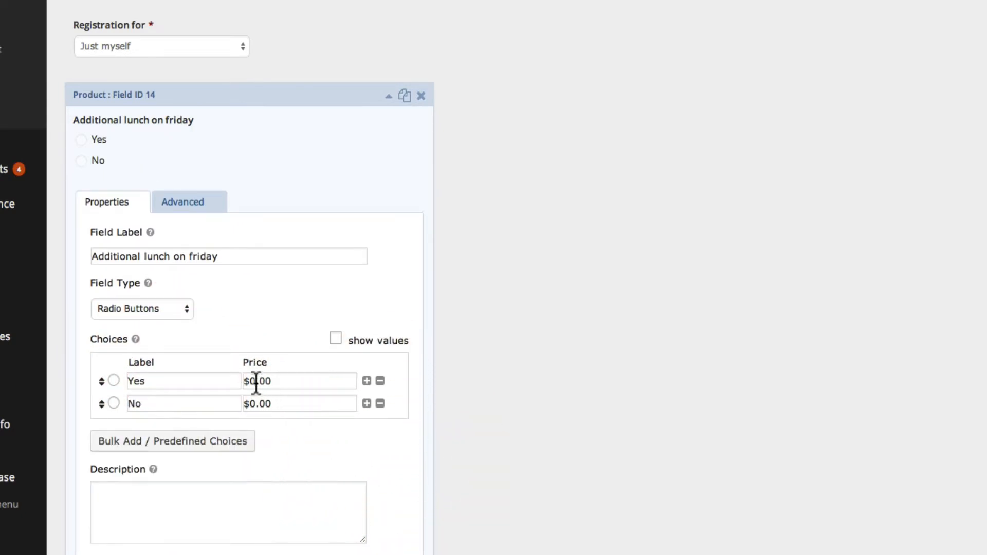
# Price the lunch field's "Yes" choice at $10.00, make the field required, and close its options
pyautogui.click(256, 383)
pyautogui.write('1')
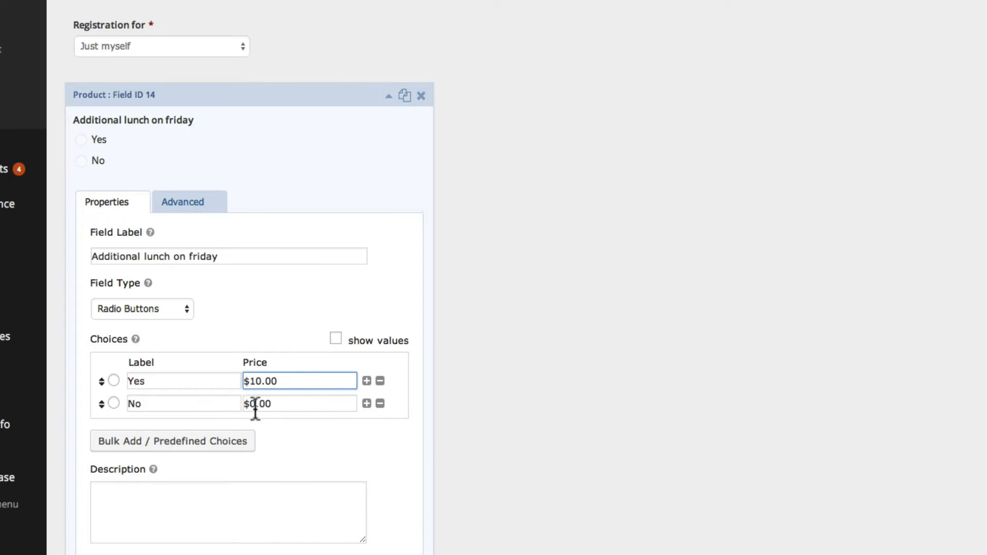
pyautogui.scroll(-2, 262, 368)
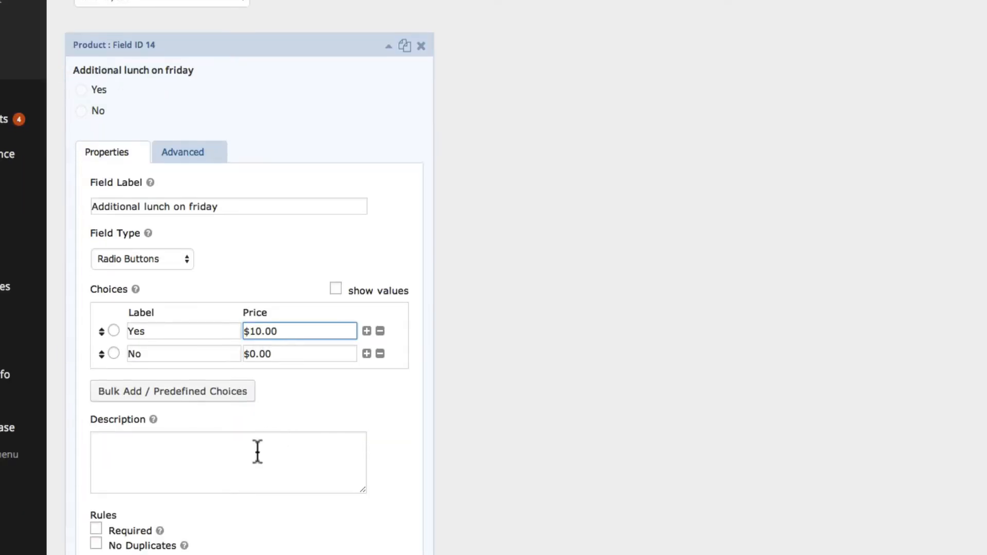
pyautogui.click(128, 531)
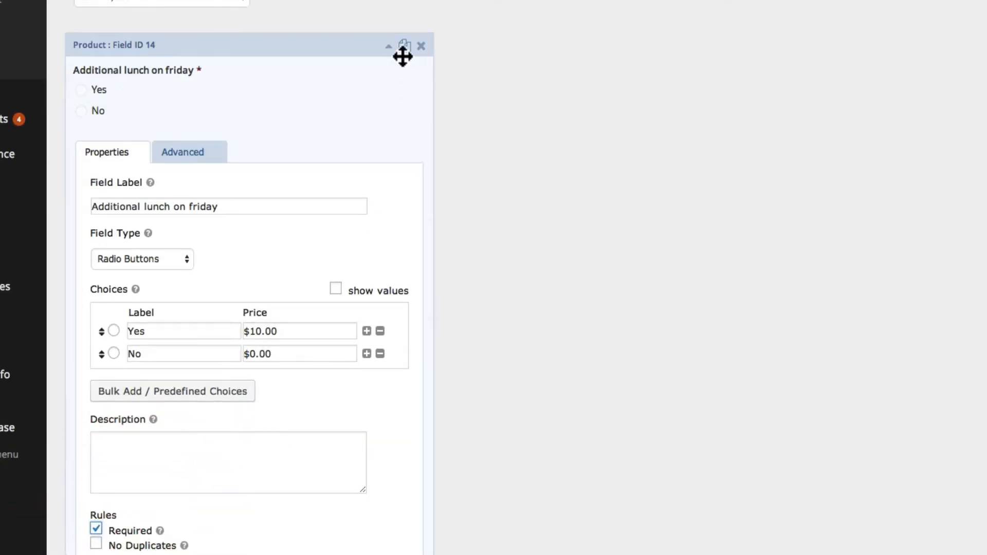
pyautogui.click(388, 47)
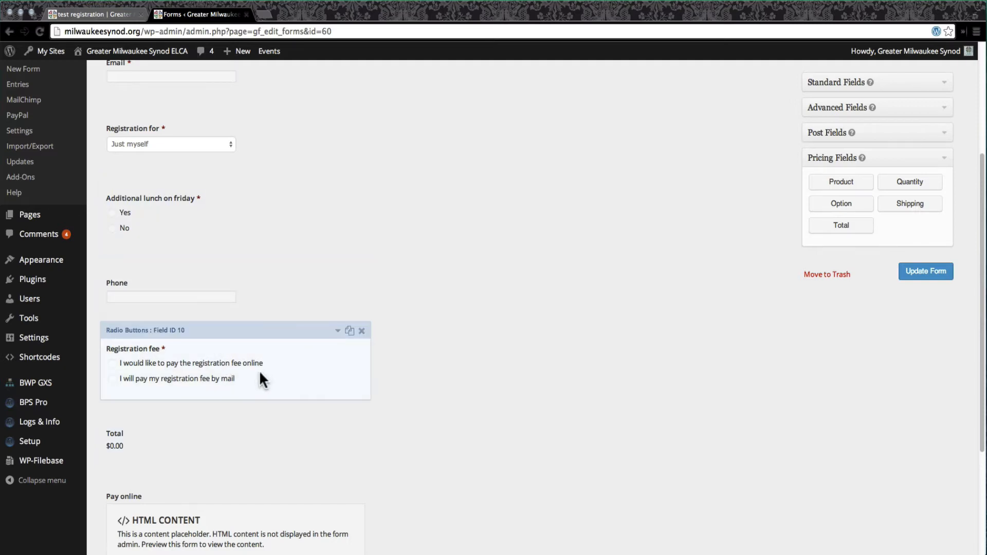
# Look over the payment fields at the end of the form and show the standard field types, including HTML
pyautogui.scroll(-3, 259, 371)
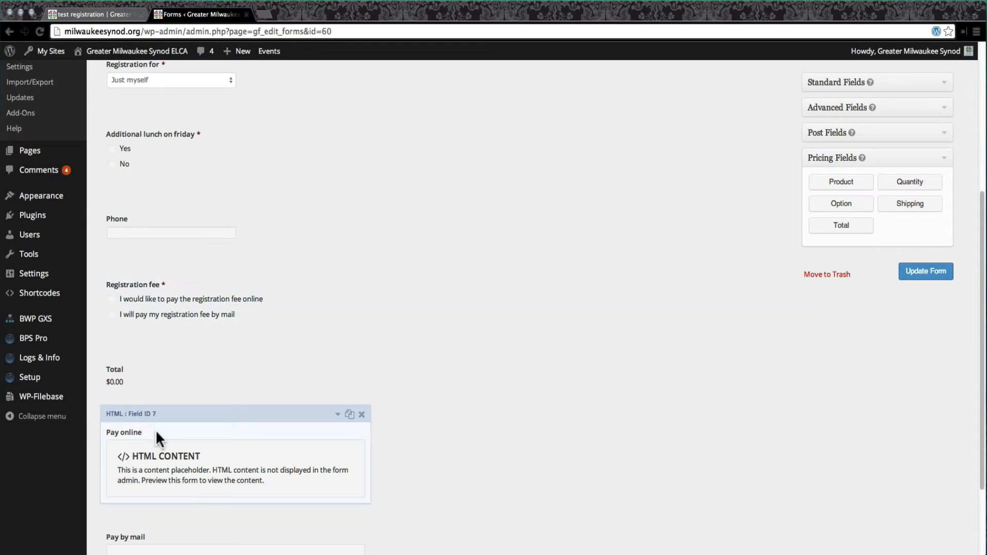
pyautogui.scroll(-1, 187, 443)
pyautogui.scroll(-2, 187, 444)
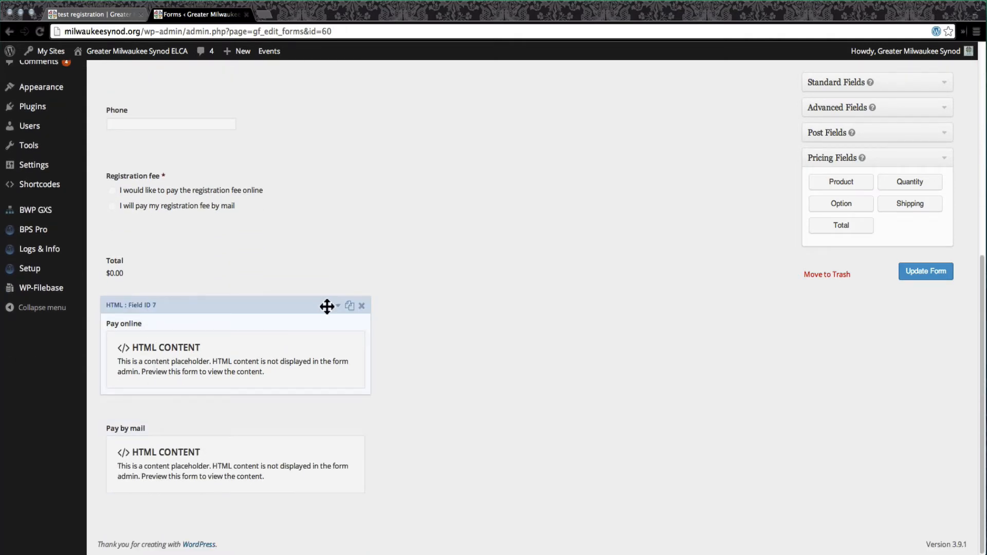
pyautogui.click(894, 107)
pyautogui.click(901, 85)
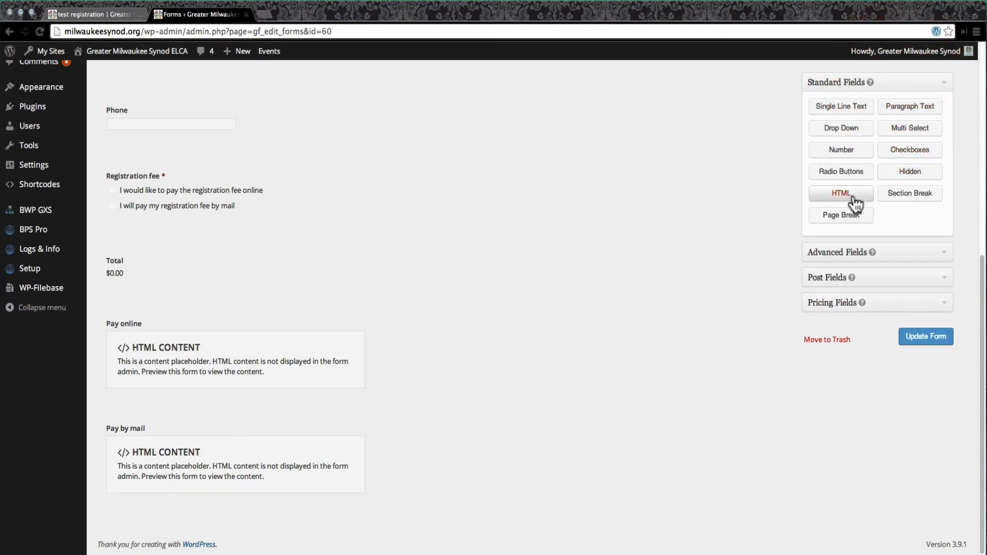
# Open the "Pay online" HTML field, review its content text, and close its options
pyautogui.click(242, 308)
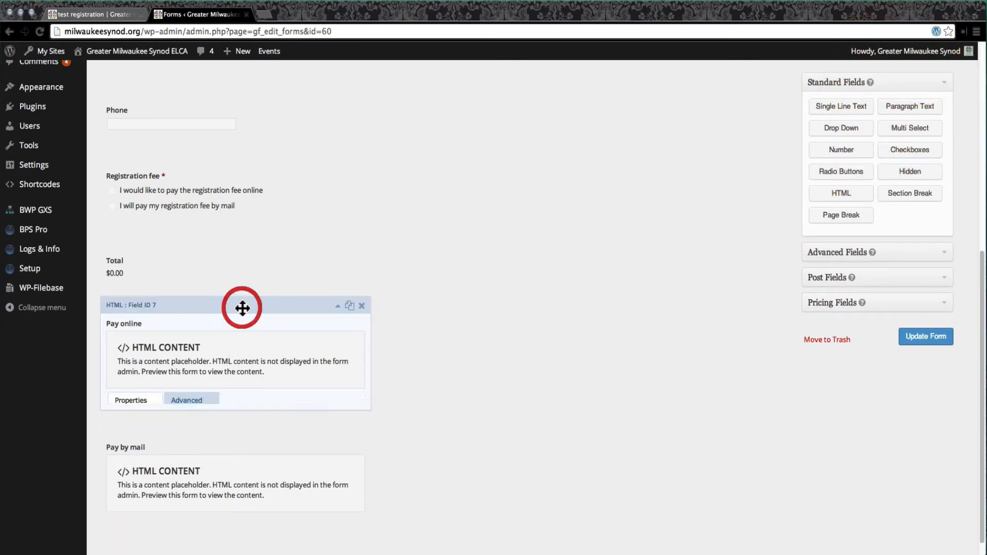
pyautogui.scroll(-3, 258, 406)
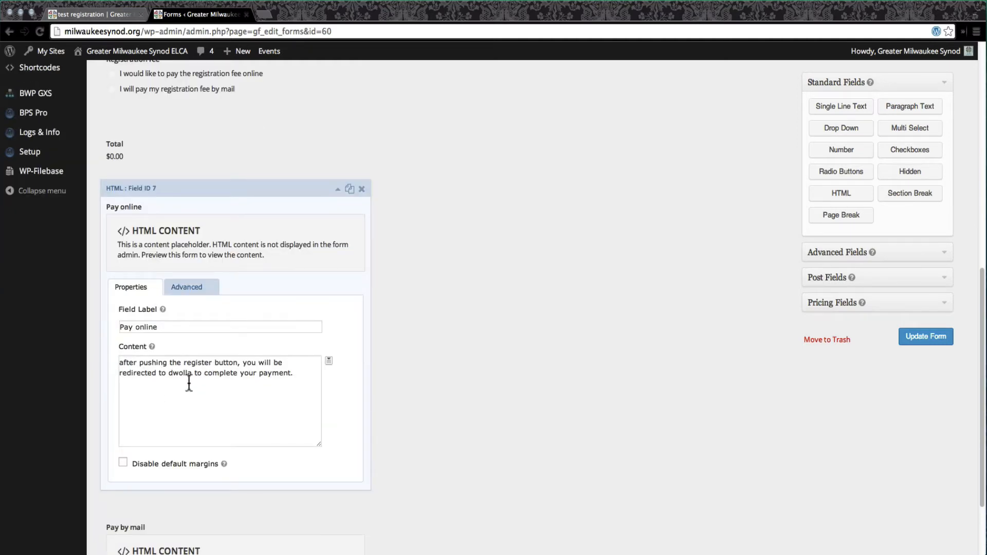
pyautogui.scroll(-1, 164, 366)
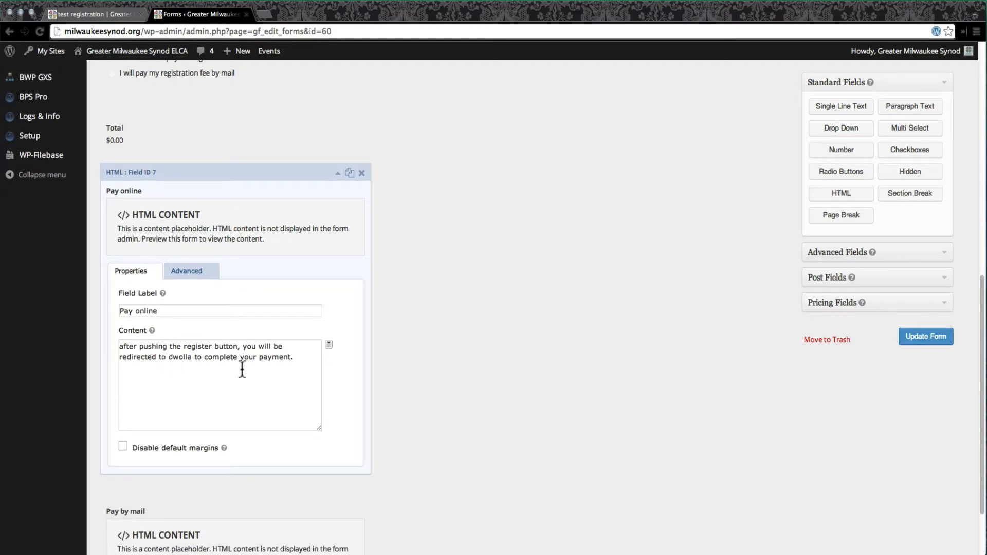
pyautogui.moveTo(306, 371); pyautogui.dragTo(92, 341)
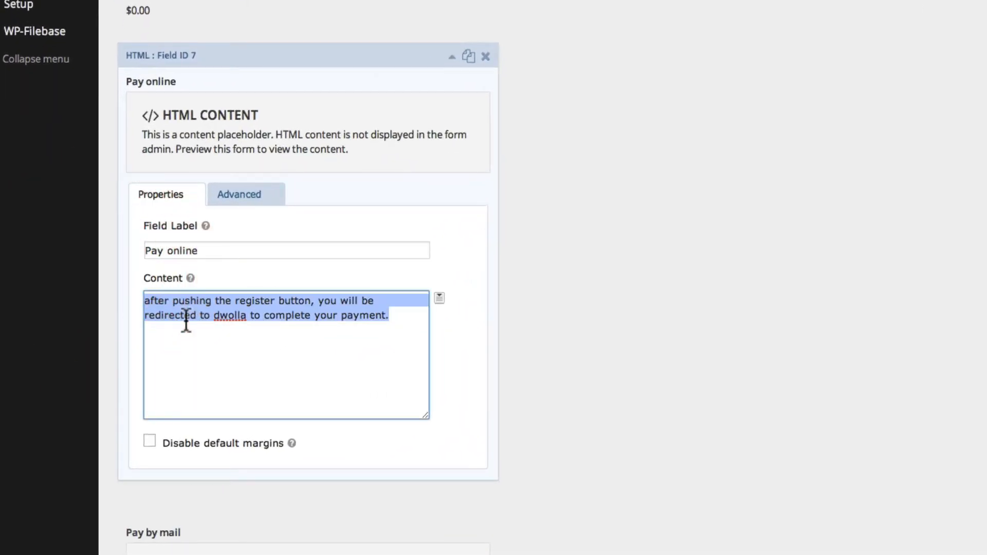
pyautogui.click(353, 371)
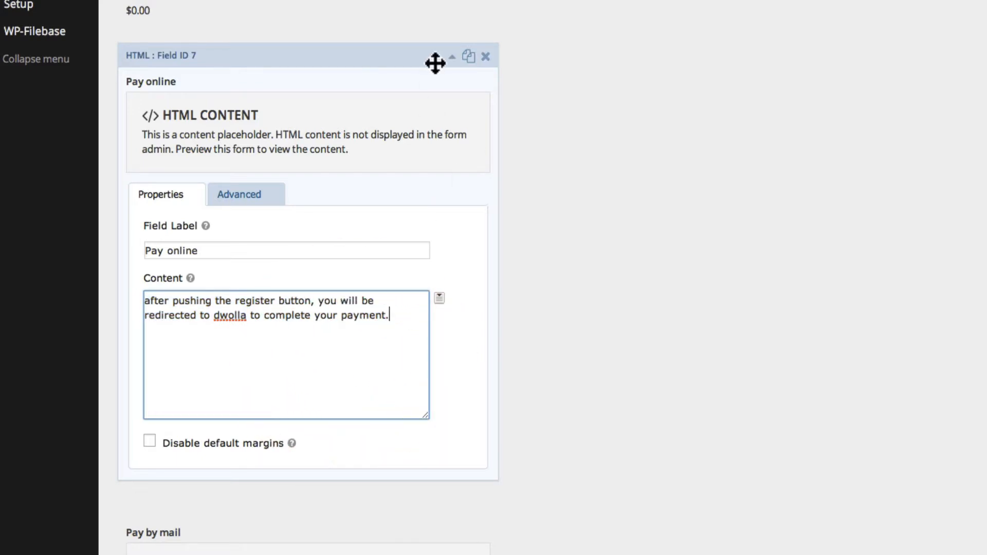
pyautogui.click(451, 60)
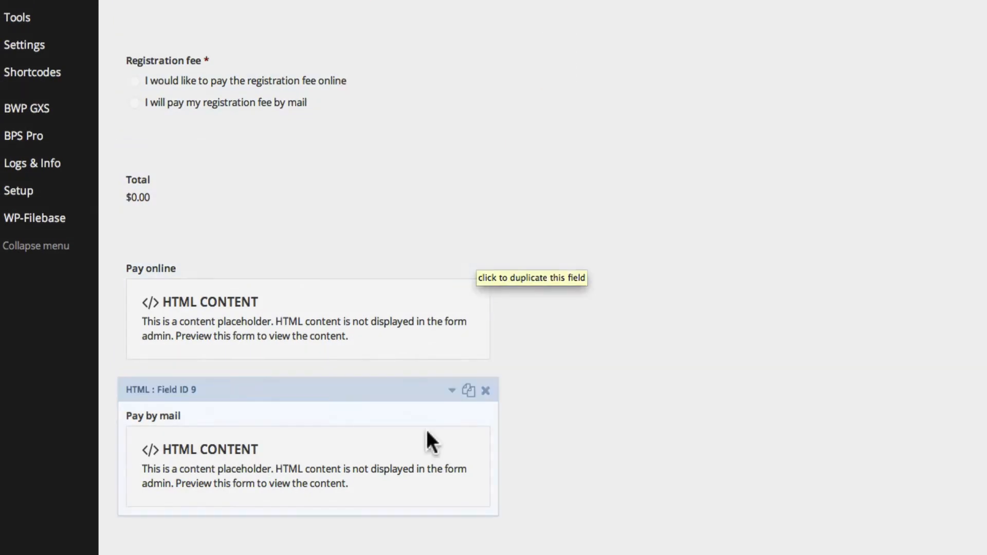
# Open the "Pay by mail" HTML field and review its label and content text
pyautogui.click(439, 390)
pyautogui.scroll(-10, 625, 418)
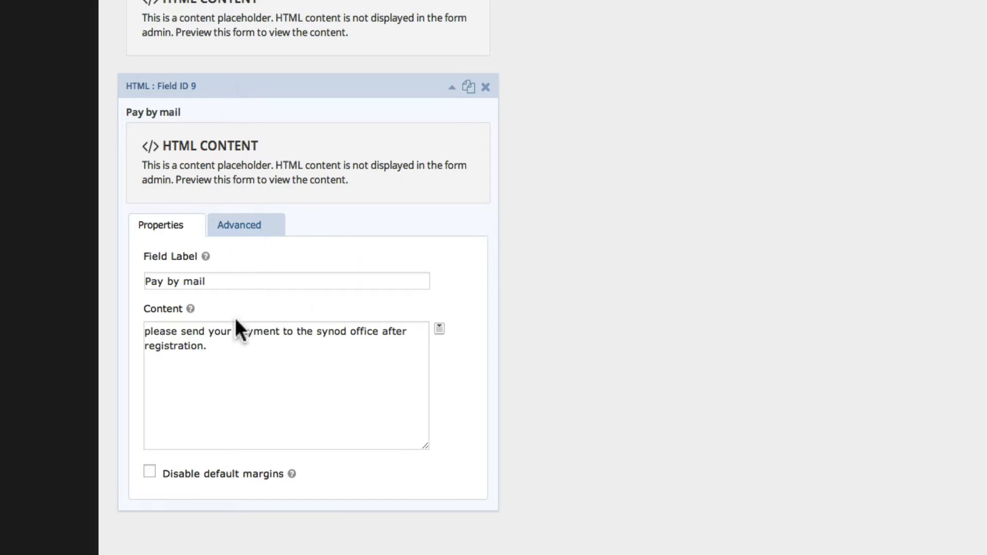
pyautogui.click(220, 283)
# Examine the conditional logic rule of the "Pay by mail" field, including its source field, operator and answer options
pyautogui.click(247, 225)
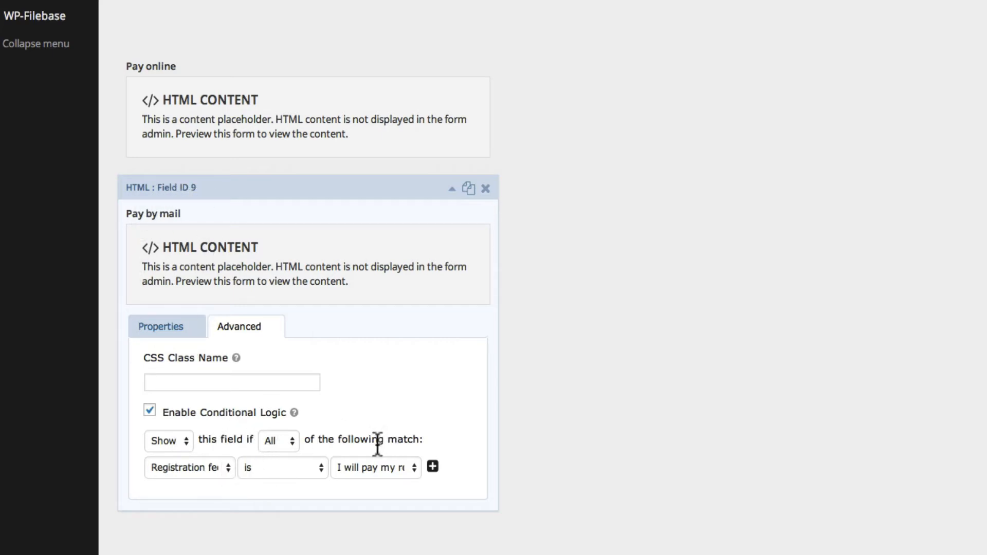
pyautogui.click(206, 465)
pyautogui.click(205, 466)
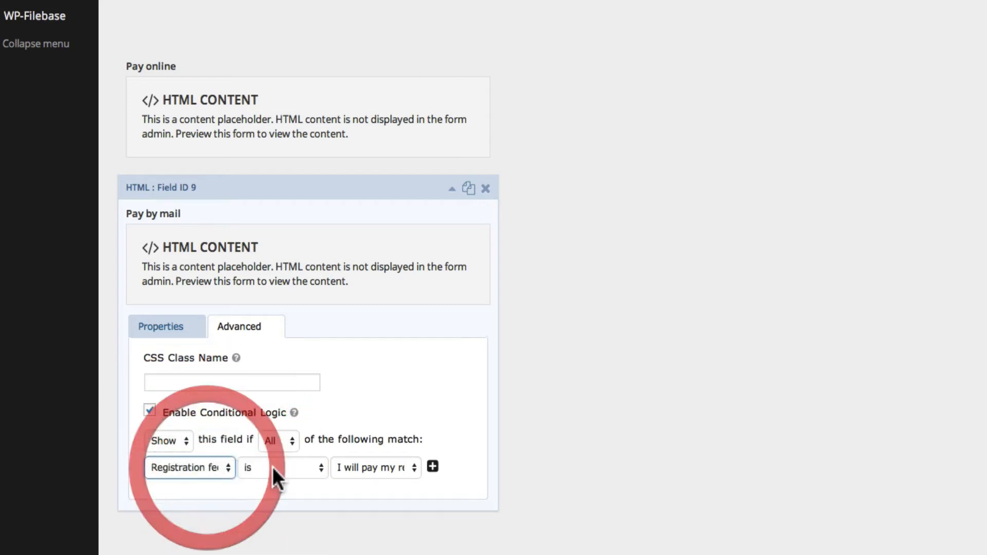
pyautogui.click(273, 466)
pyautogui.click(326, 465)
pyautogui.click(358, 466)
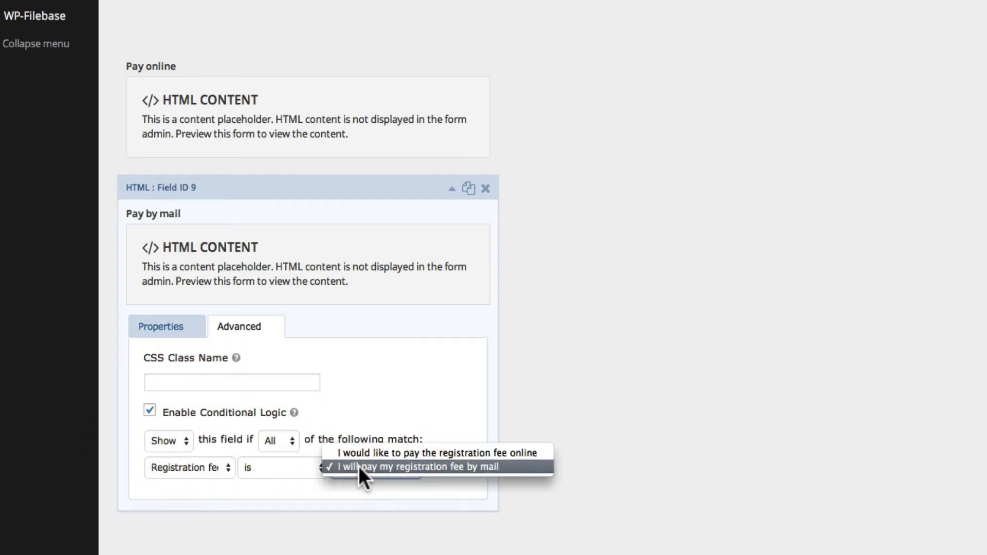
pyautogui.click(359, 466)
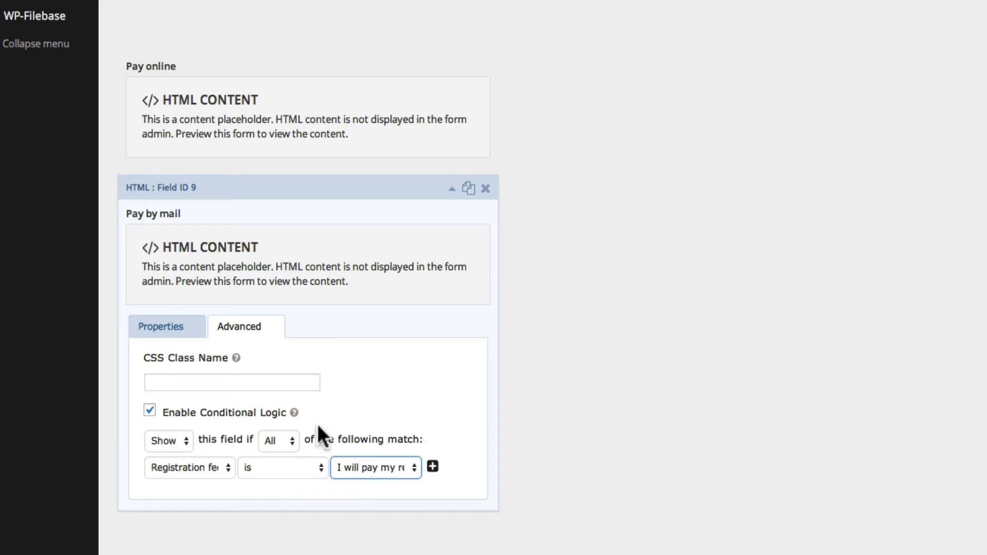
# Open the "Pay online" field and examine its conditional logic rule based on the registration fee answer
pyautogui.click(244, 85)
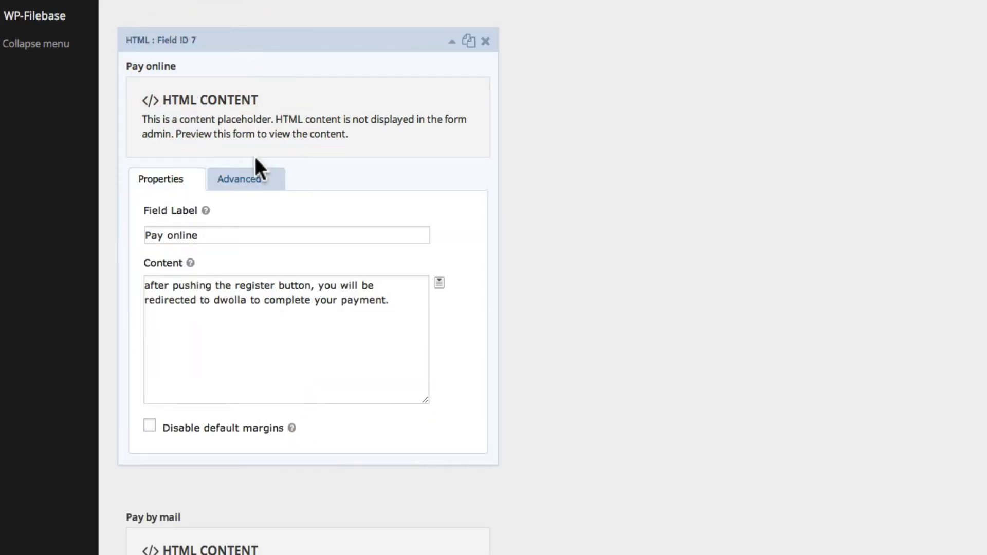
pyautogui.click(248, 183)
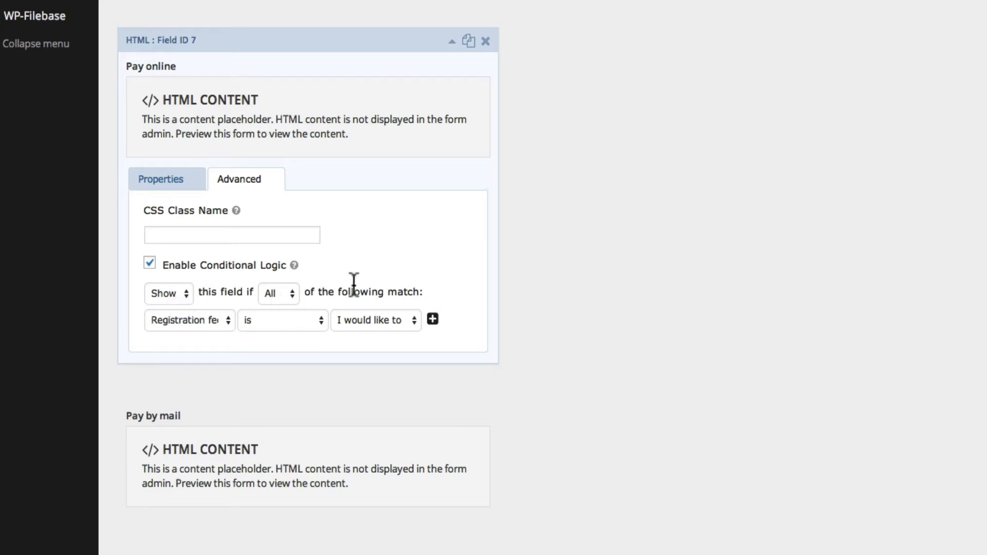
pyautogui.click(196, 320)
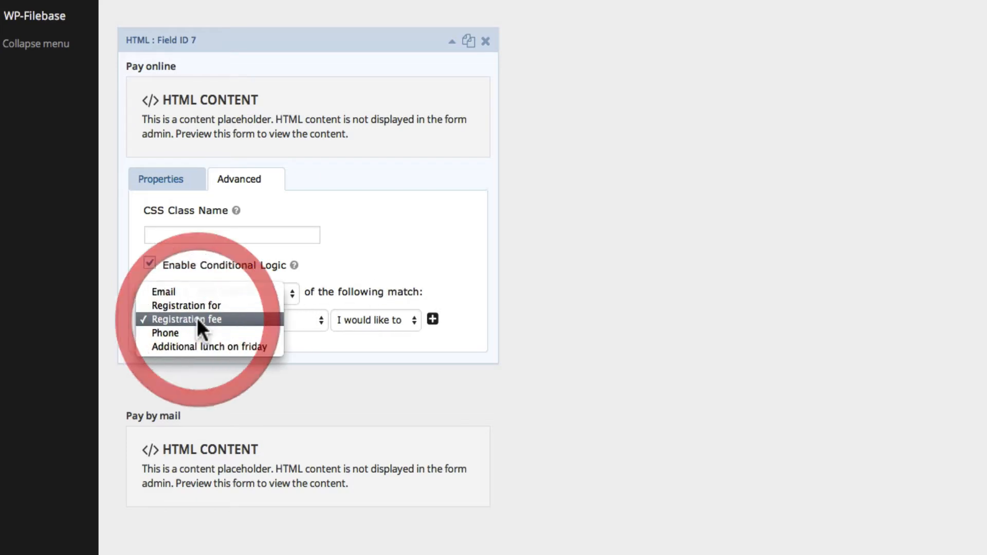
pyautogui.click(197, 320)
pyautogui.click(364, 320)
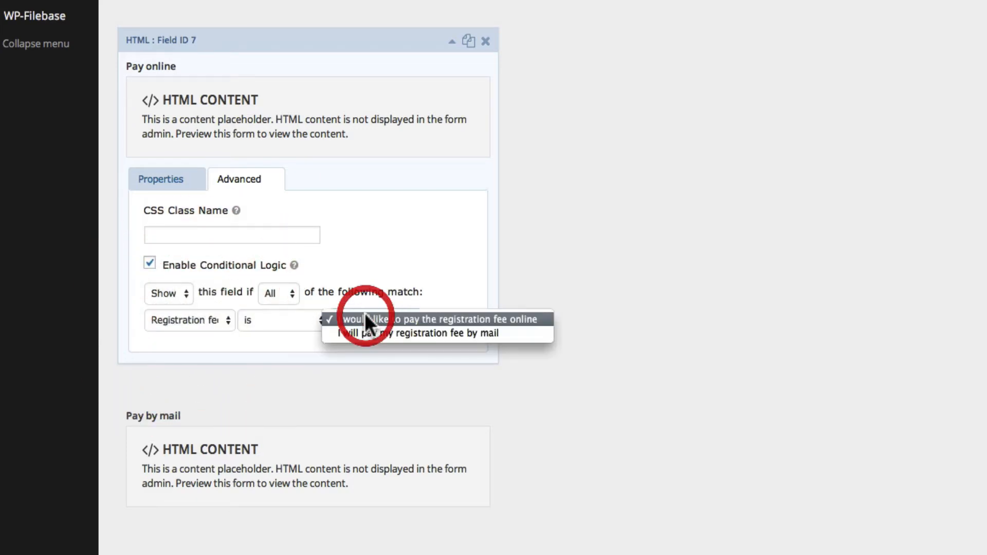
pyautogui.click(513, 319)
pyautogui.click(587, 251)
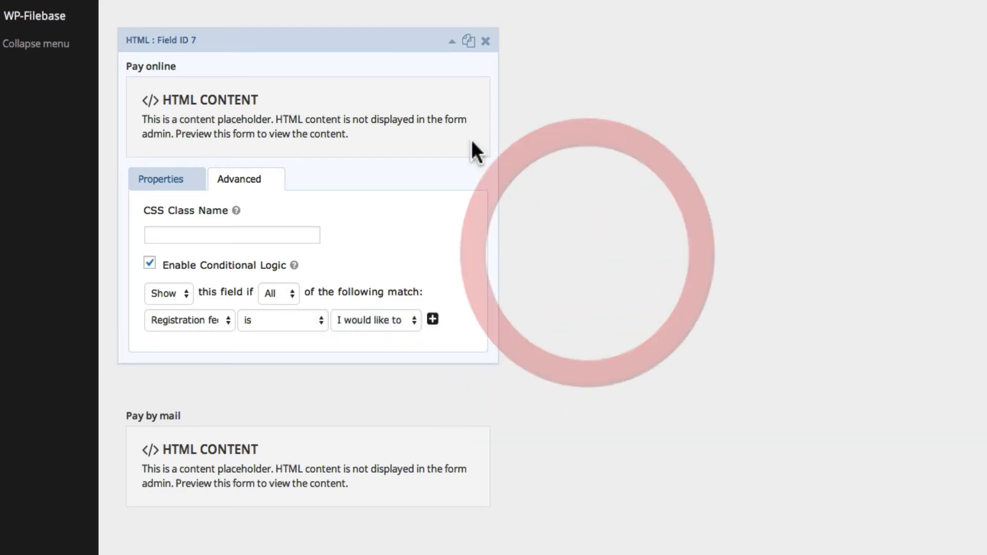
# Change the second choice of the "Registration fee" field to "I will pay my registration fee by check", accept the modification and close the field's options
pyautogui.scroll(3, 351, 309)
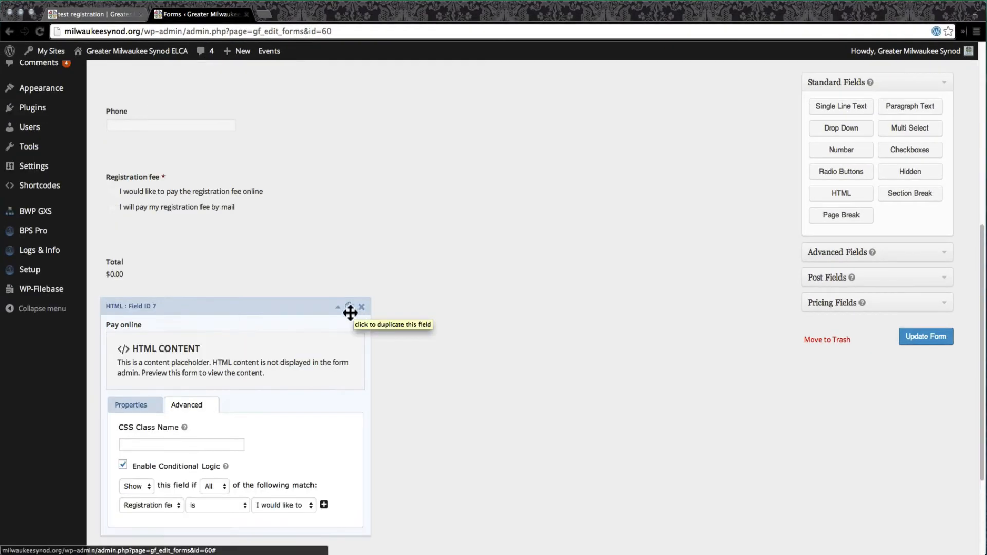
pyautogui.scroll(2, 242, 247)
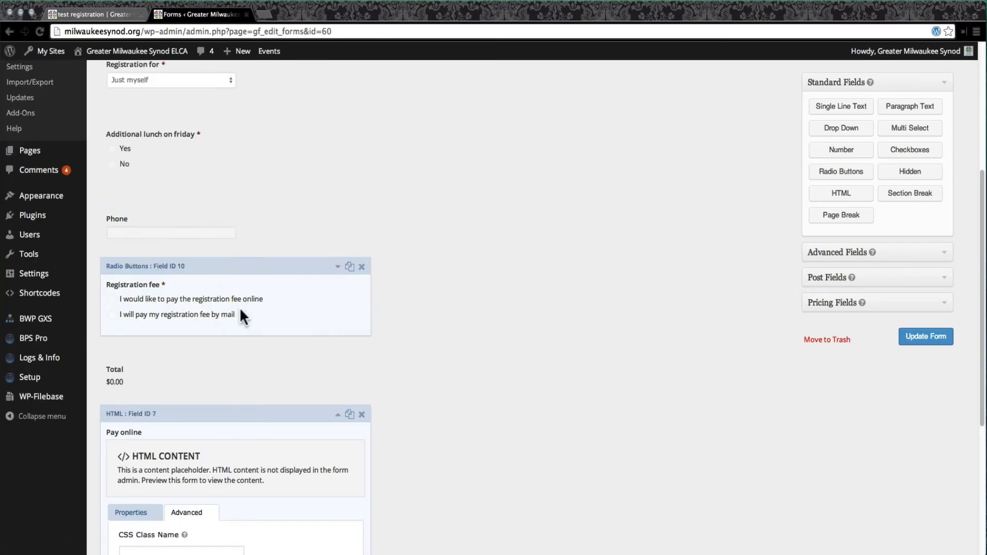
pyautogui.click(257, 275)
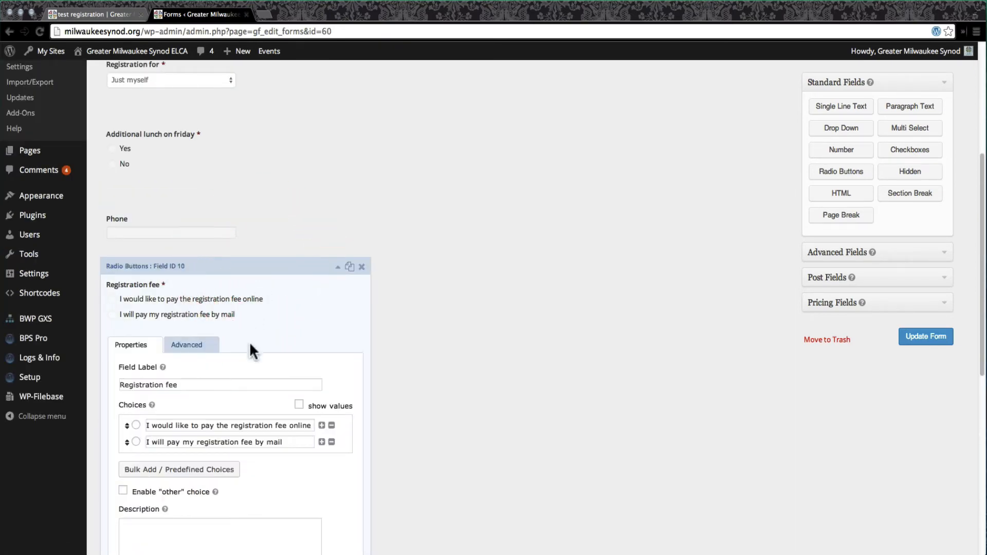
pyautogui.write('check')
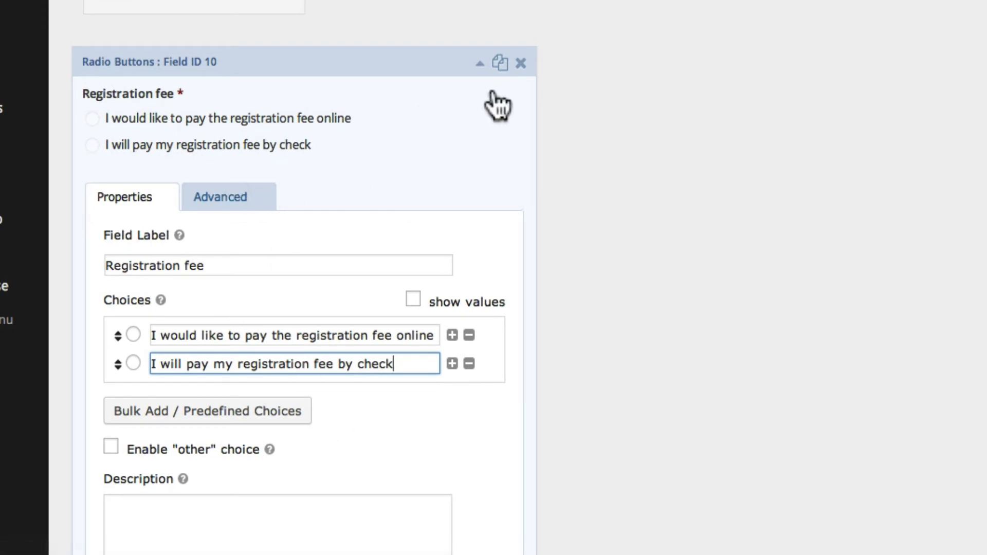
pyautogui.click(479, 63)
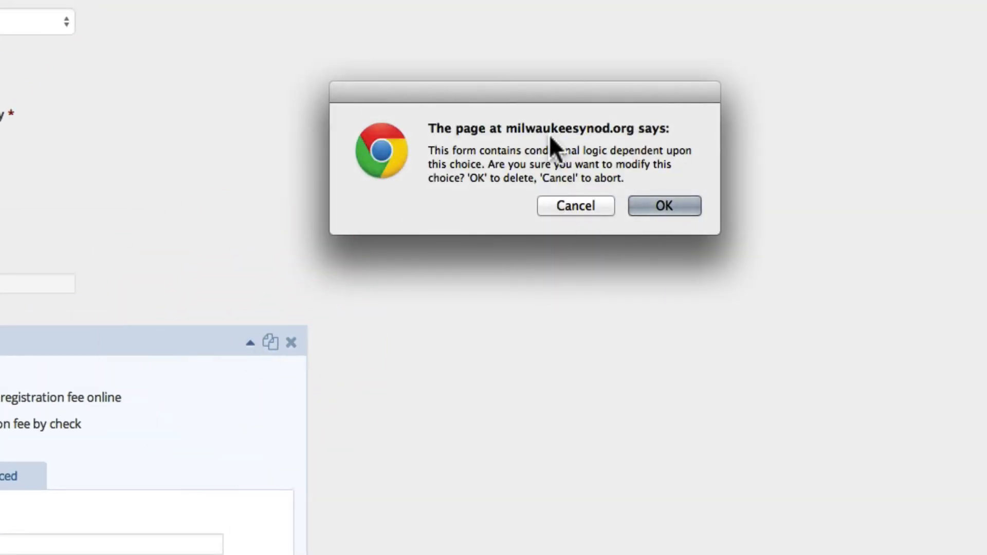
pyautogui.click(662, 203)
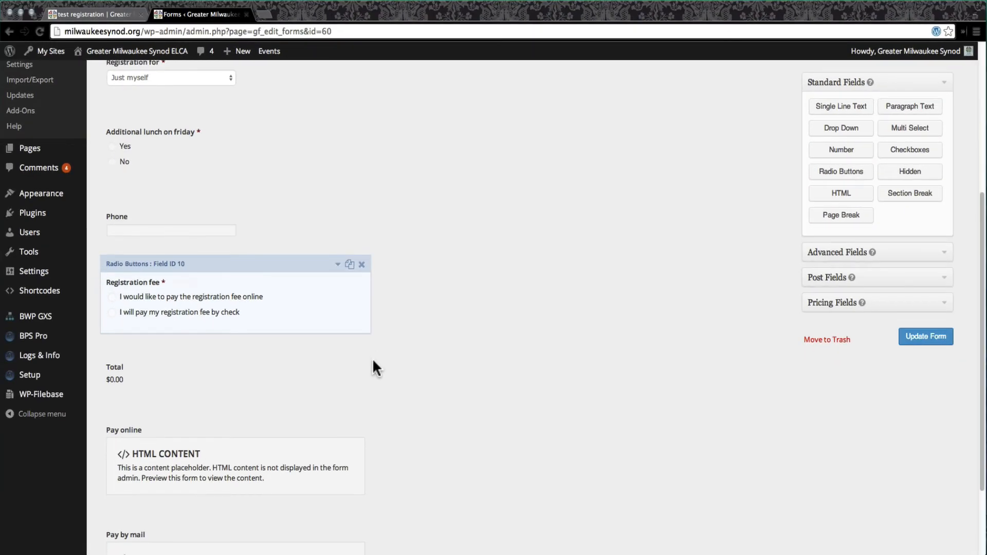
# Set the "Pay by mail" field's conditional rule to match "I will pay my registration fee by check" and save the form
pyautogui.scroll(-3, 375, 385)
pyautogui.click(241, 408)
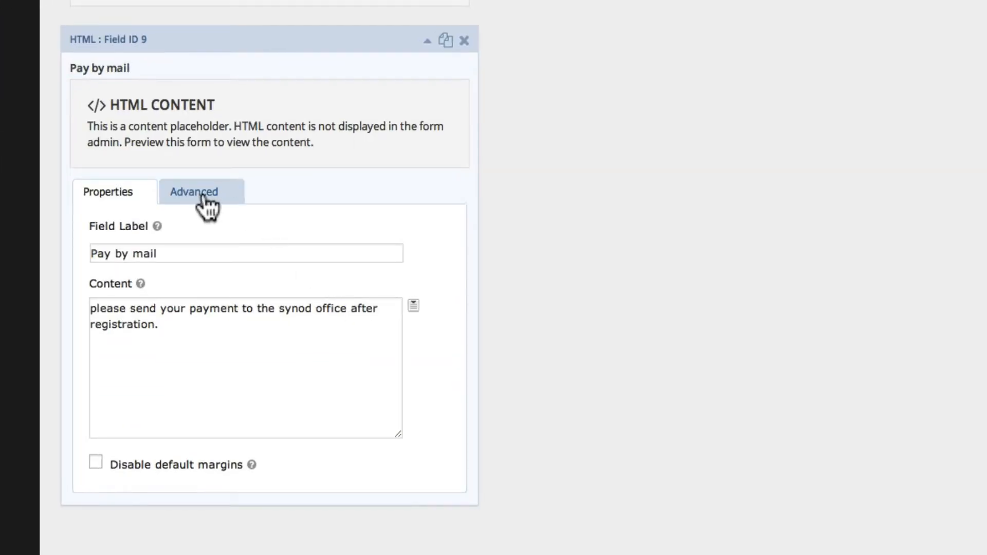
pyautogui.click(193, 506)
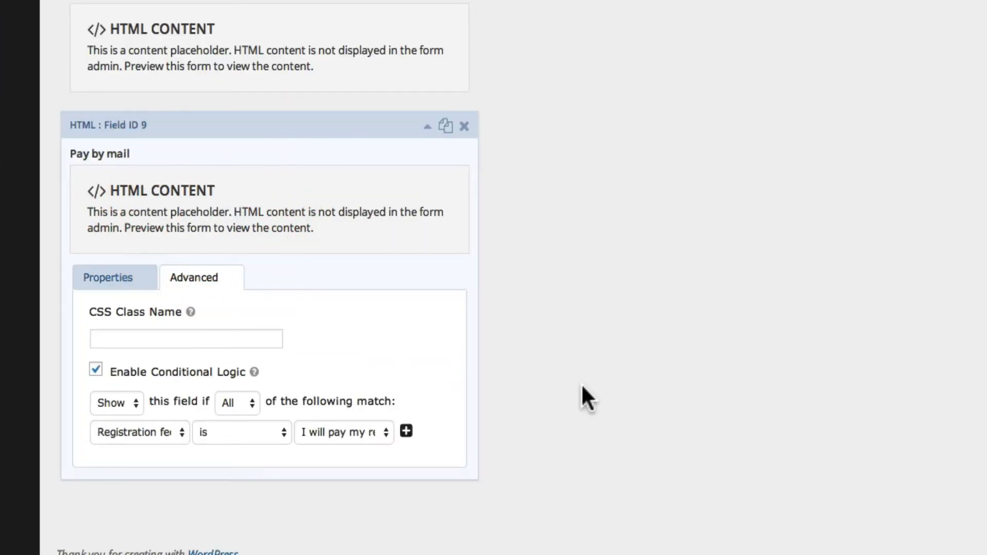
pyautogui.click(350, 432)
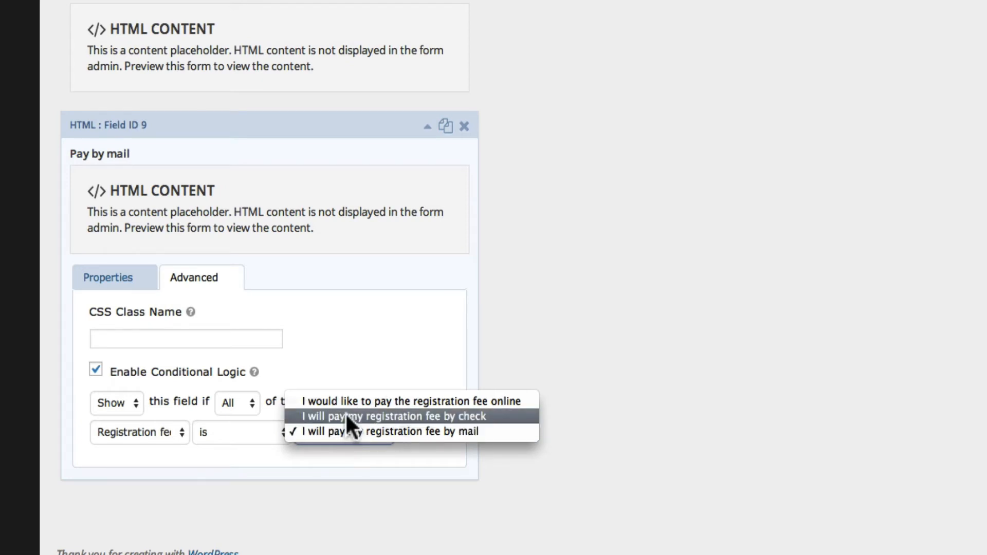
pyautogui.click(344, 416)
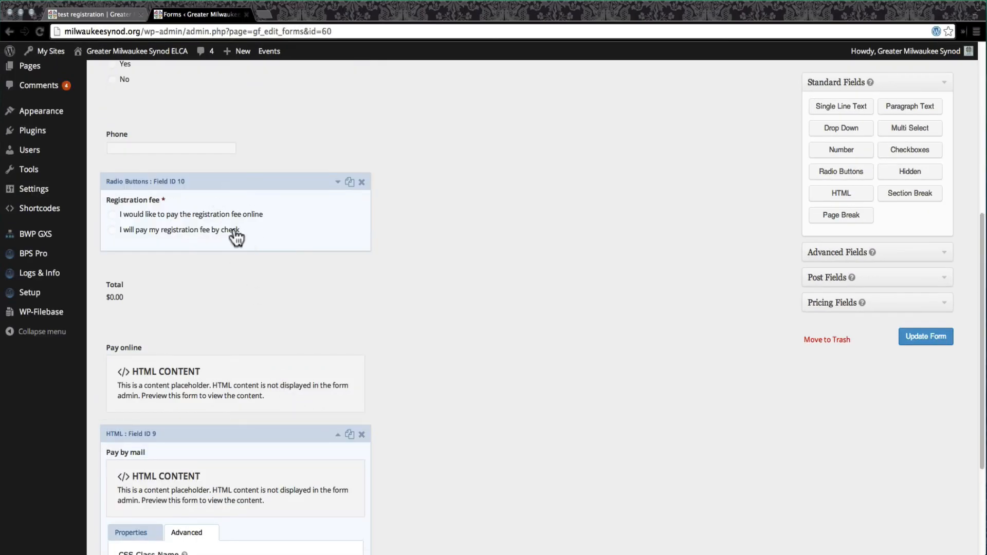
pyautogui.scroll(-3, 412, 447)
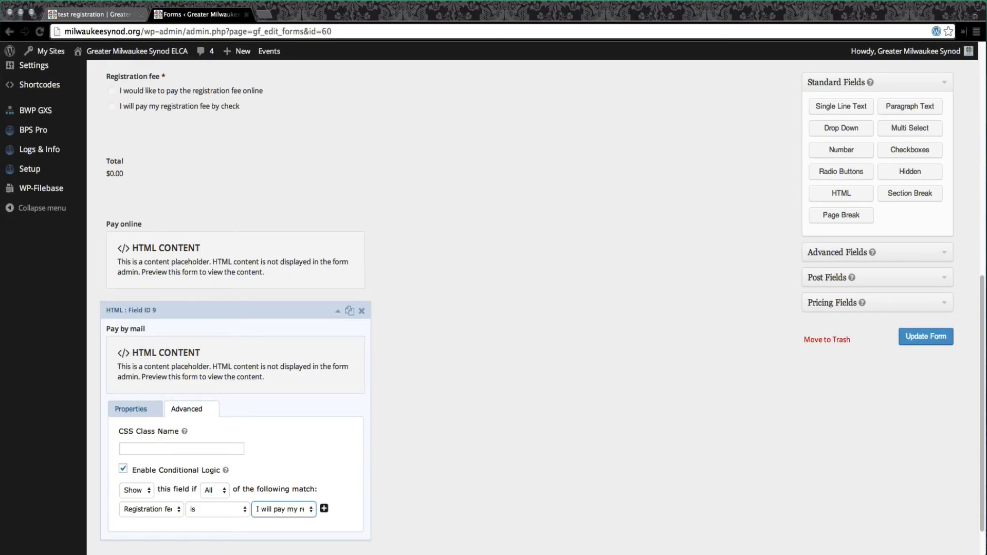
pyautogui.click(926, 340)
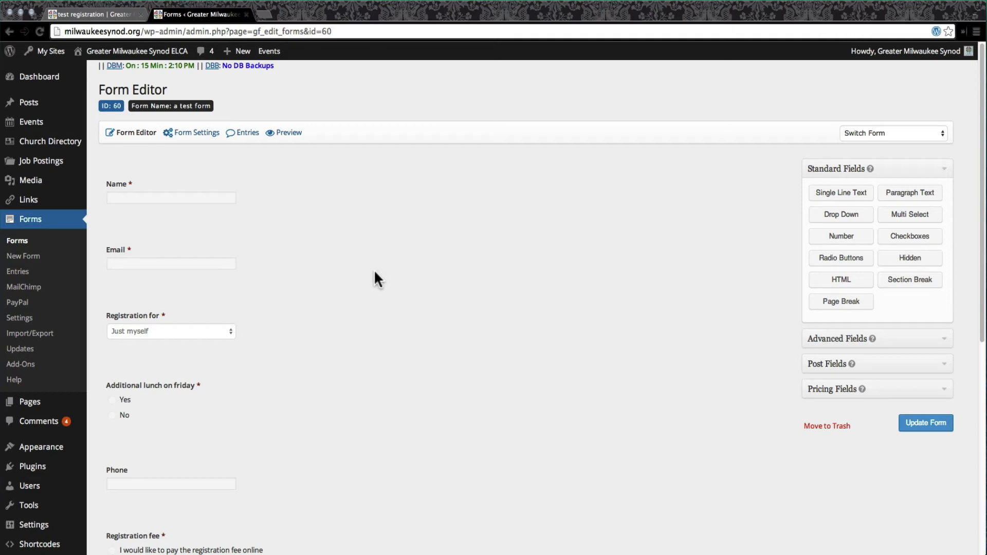
# Switch to the "test registration" page and open it for editing with the cursor in its empty content
pyautogui.click(77, 13)
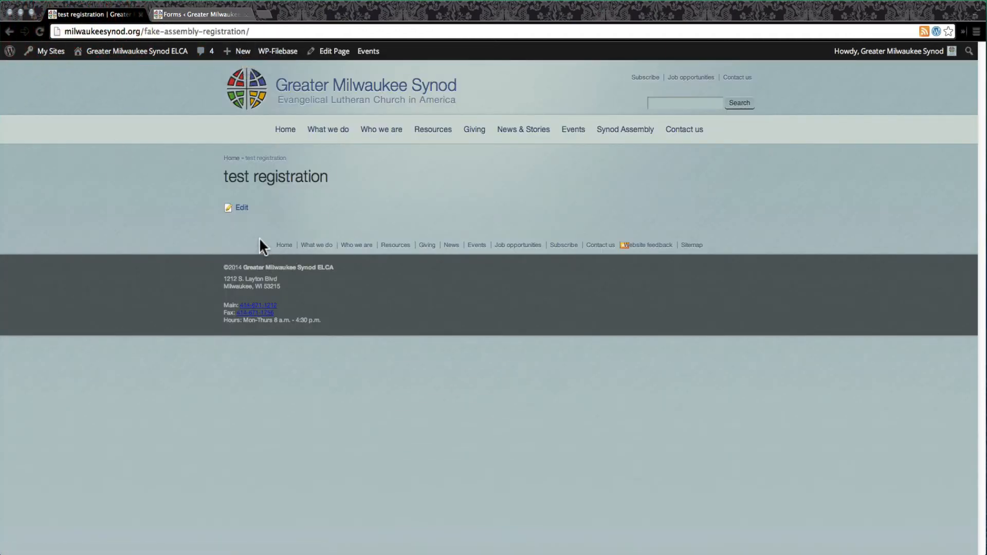
pyautogui.click(338, 54)
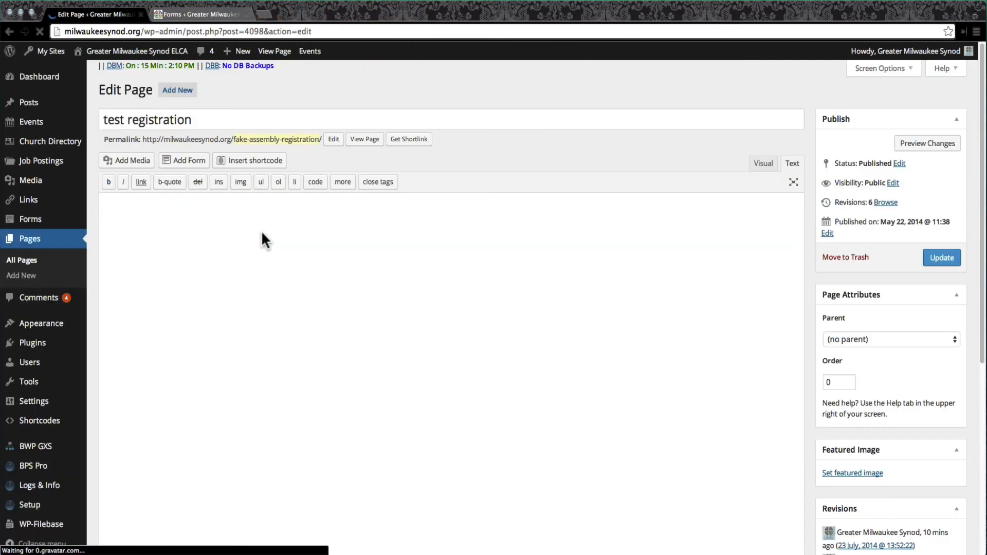
pyautogui.click(180, 234)
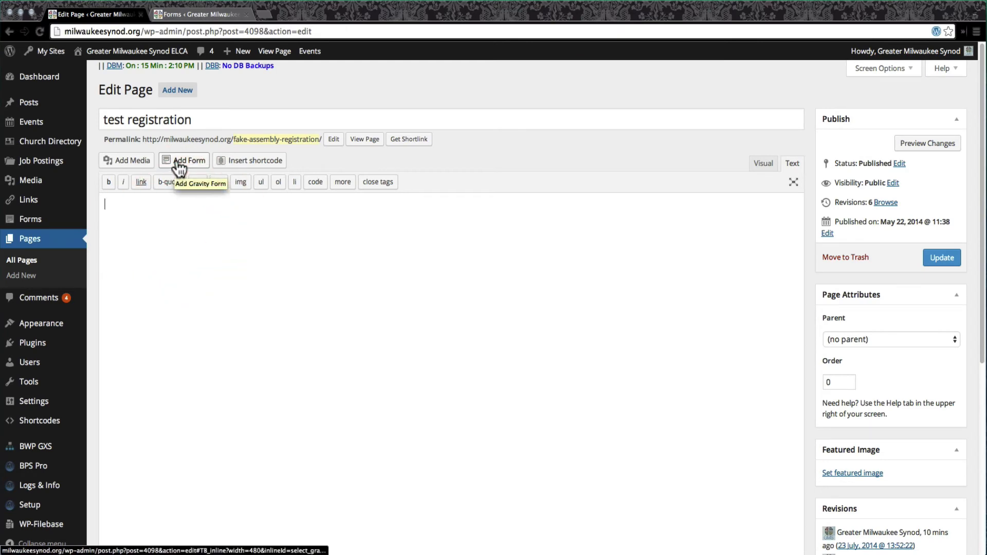
# Insert the Gravity form "a test form" into the page, then update the page and view it live
pyautogui.click(179, 163)
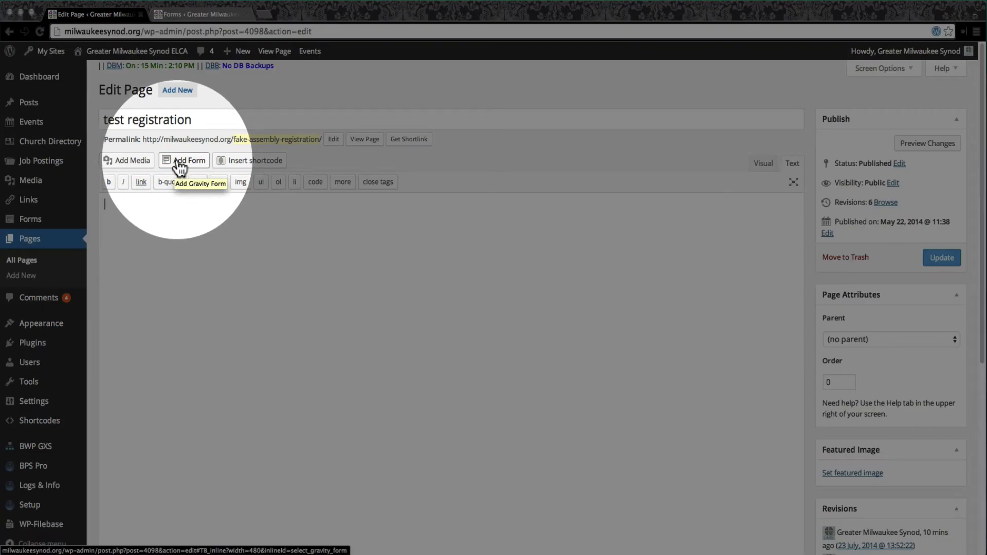
pyautogui.click(180, 165)
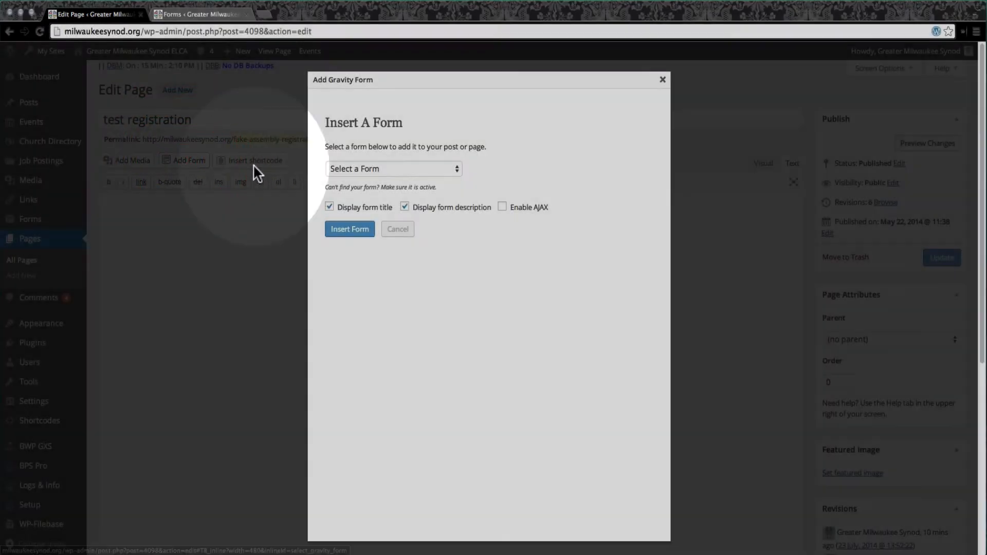
pyautogui.click(388, 167)
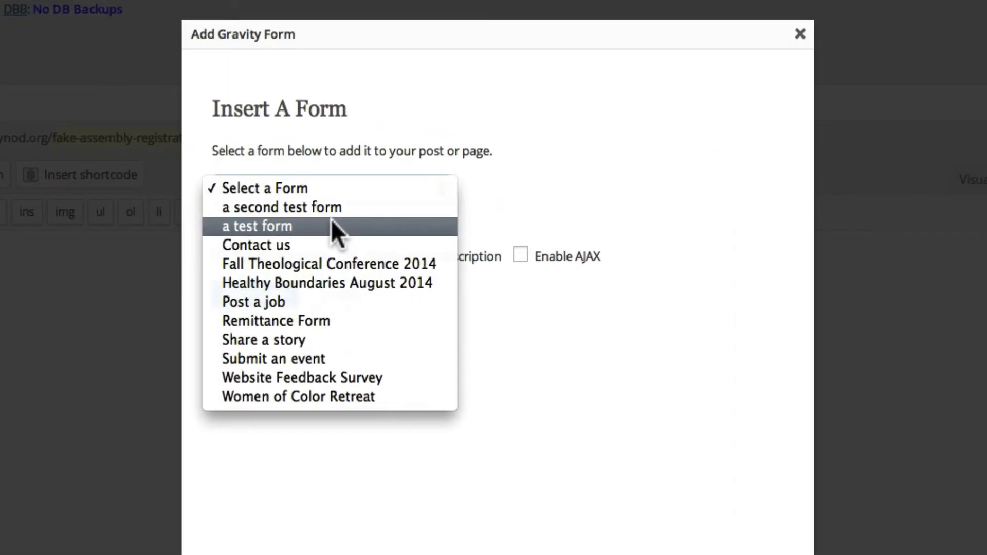
pyautogui.click(331, 220)
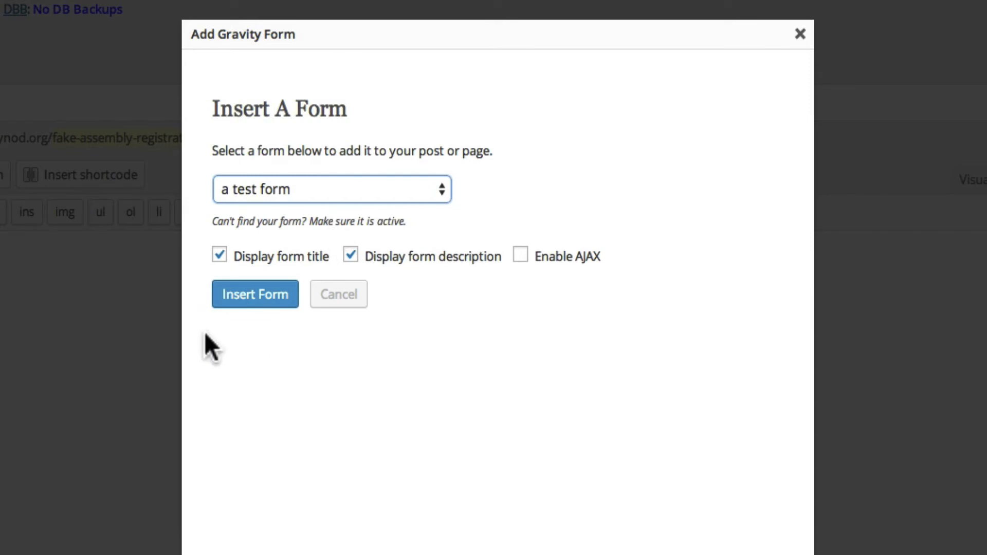
pyautogui.click(231, 302)
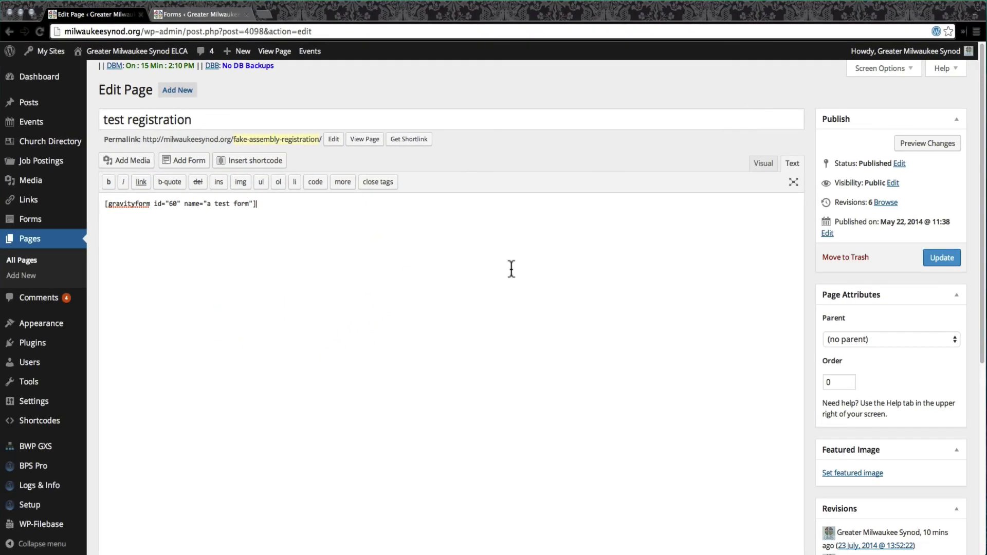
pyautogui.click(948, 257)
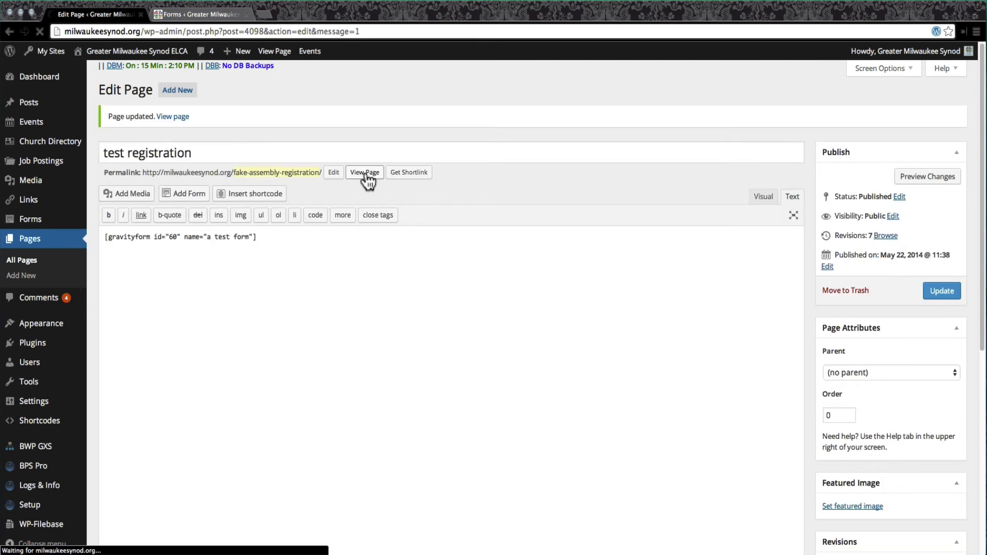
pyautogui.click(367, 176)
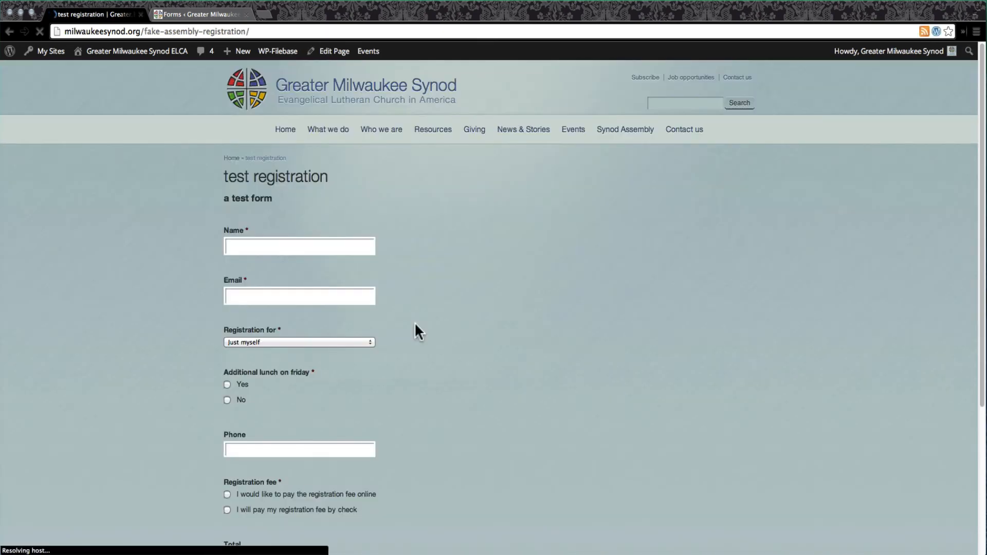
# Test the live form by selecting "Small group (2-6 people)" and trying Yes, then No, for the additional Friday lunch
pyautogui.click(280, 247)
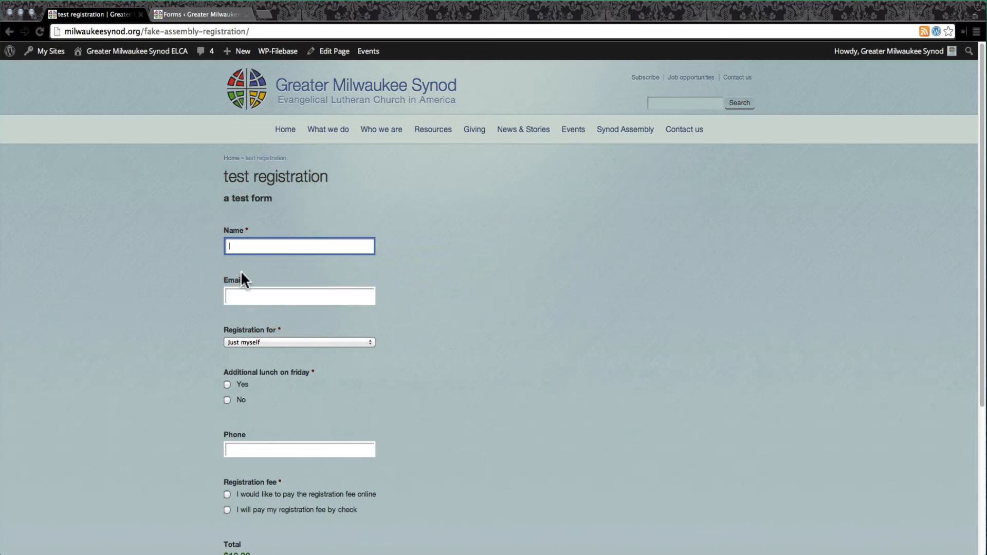
pyautogui.scroll(-3, 468, 340)
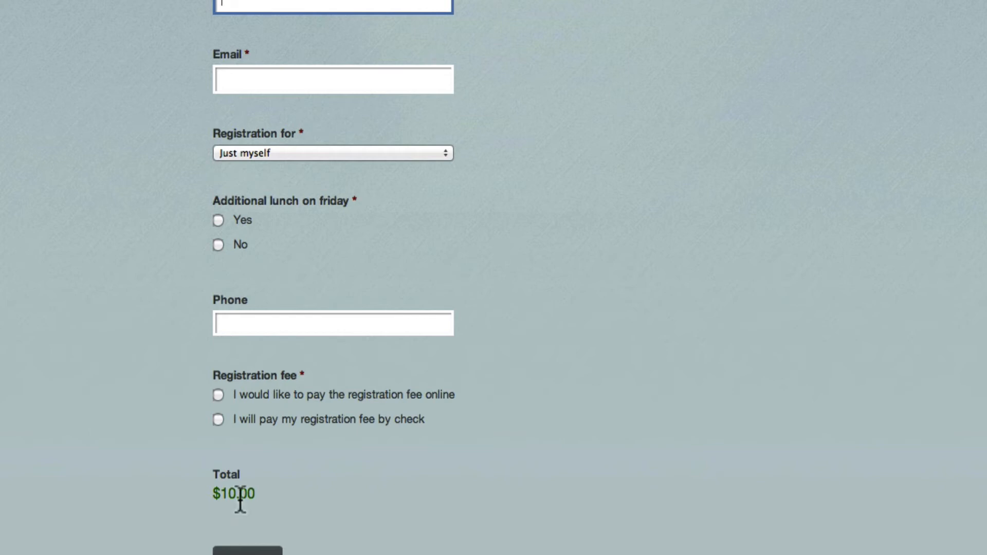
pyautogui.click(335, 154)
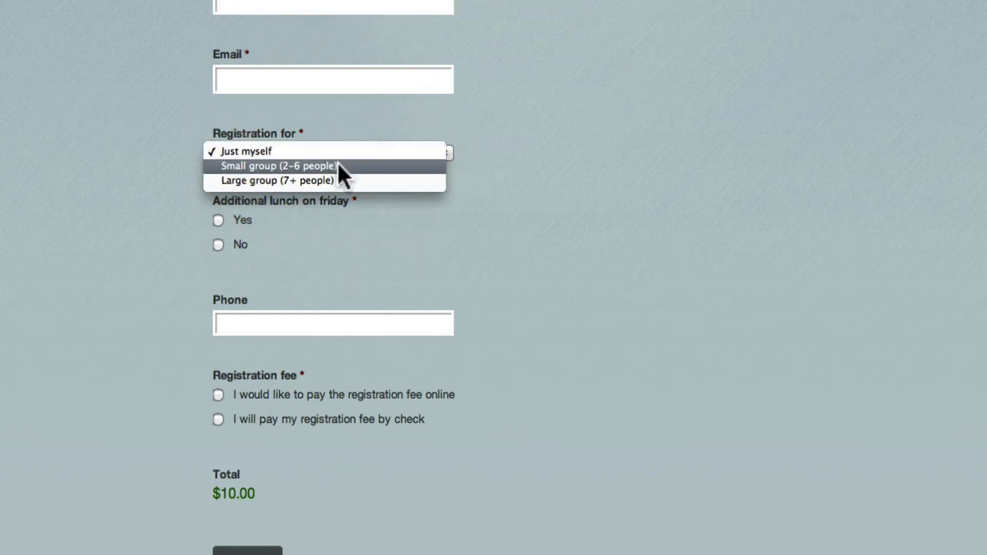
pyautogui.click(338, 165)
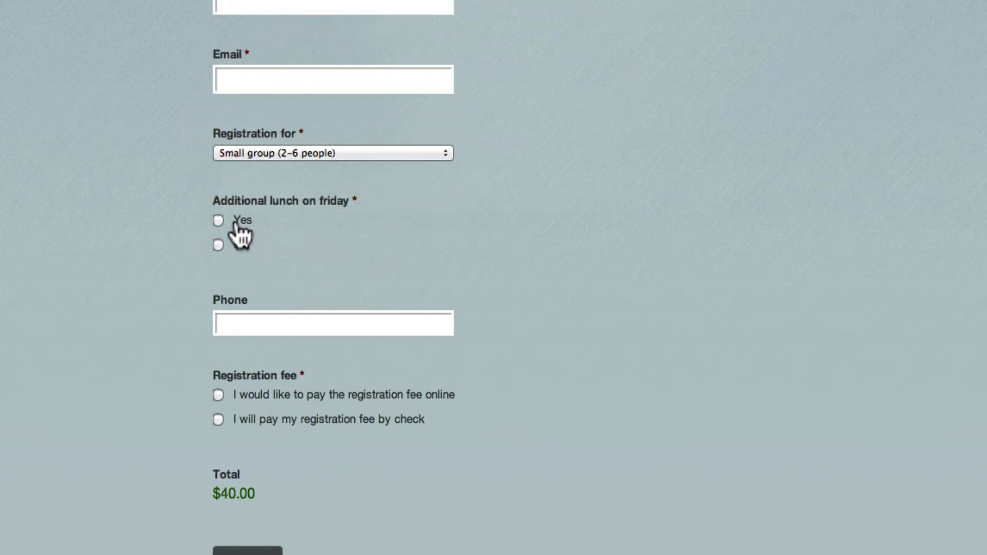
pyautogui.click(218, 221)
pyautogui.click(218, 245)
pyautogui.click(286, 328)
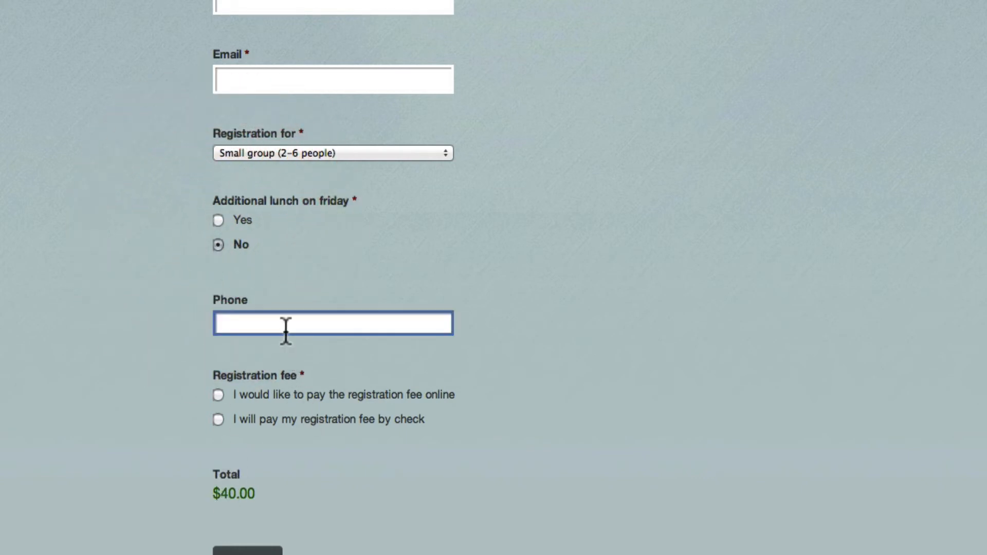
# Test the payment messages by alternating the registration fee answer between online and check, then set the registration to "Just myself"
pyautogui.scroll(-3, 218, 381)
pyautogui.click(219, 319)
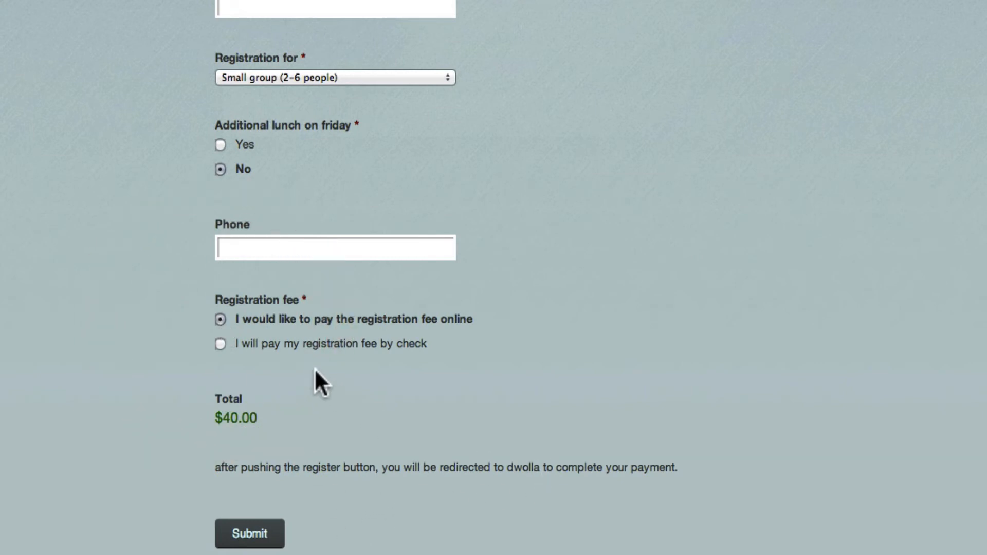
pyautogui.click(220, 343)
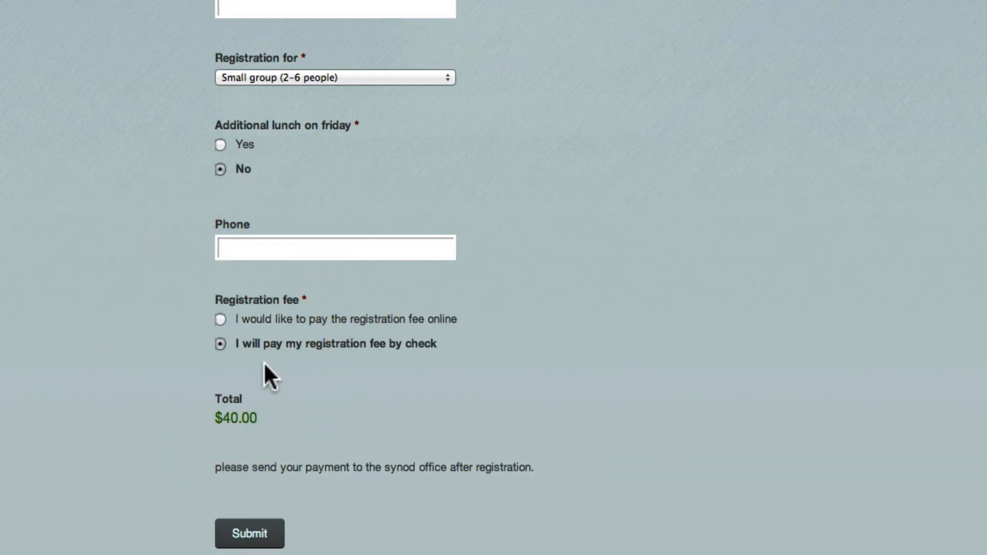
pyautogui.click(220, 319)
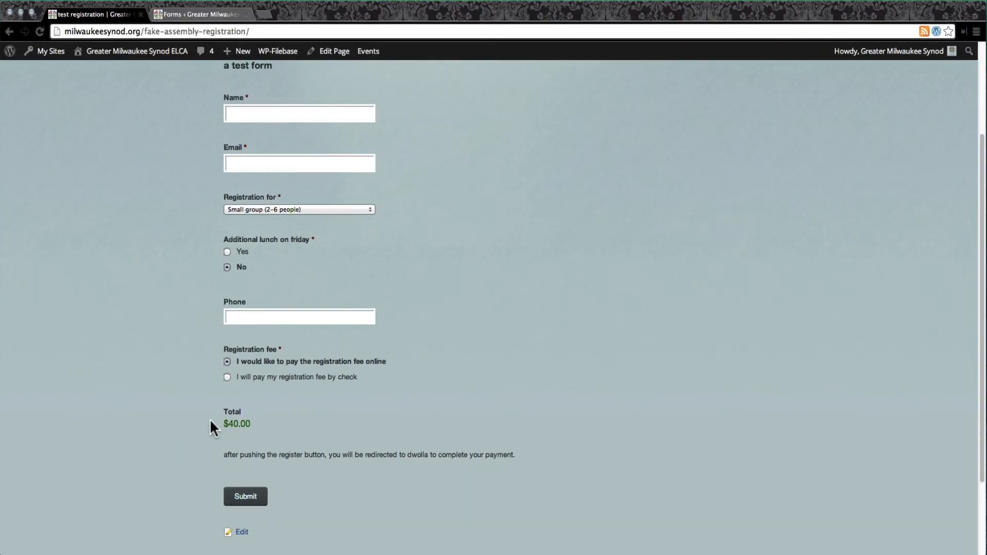
pyautogui.click(261, 208)
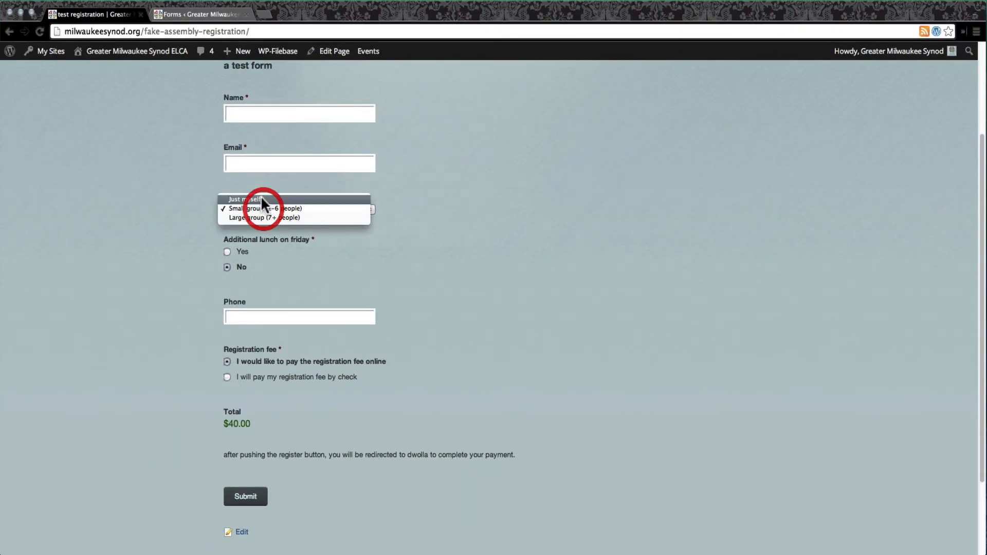
pyautogui.click(261, 199)
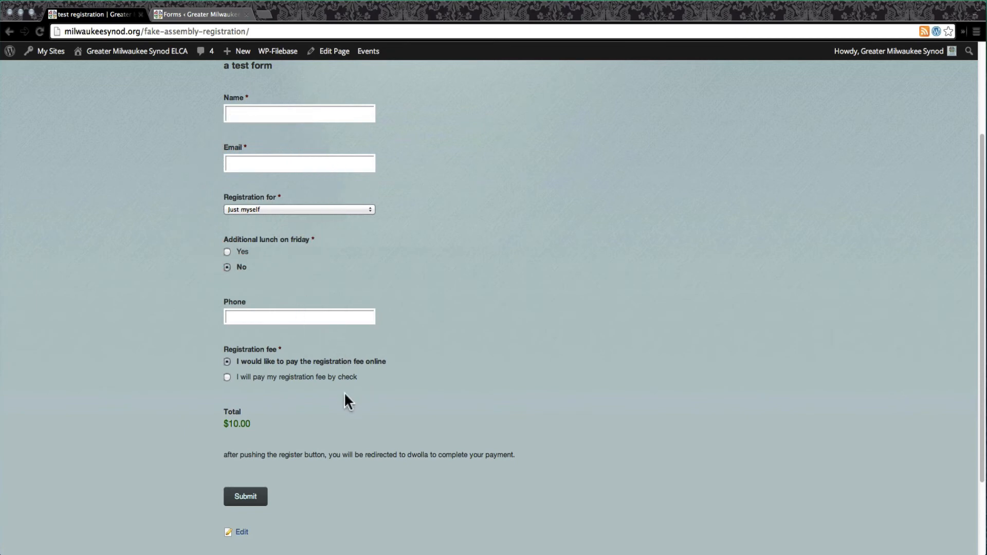
# Switch back to the form editor and open the form settings of "a test form"
pyautogui.scroll(3, 343, 392)
pyautogui.click(199, 15)
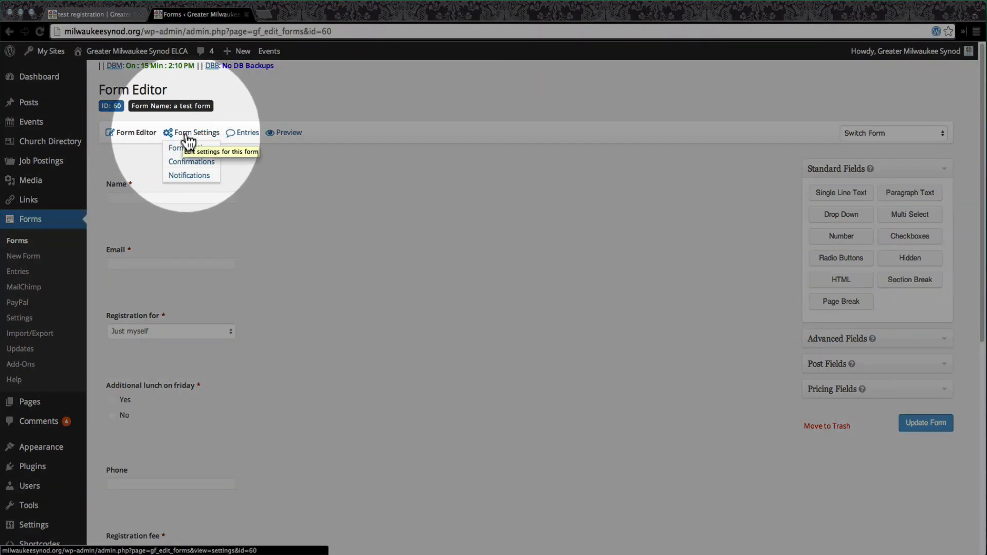
pyautogui.click(187, 135)
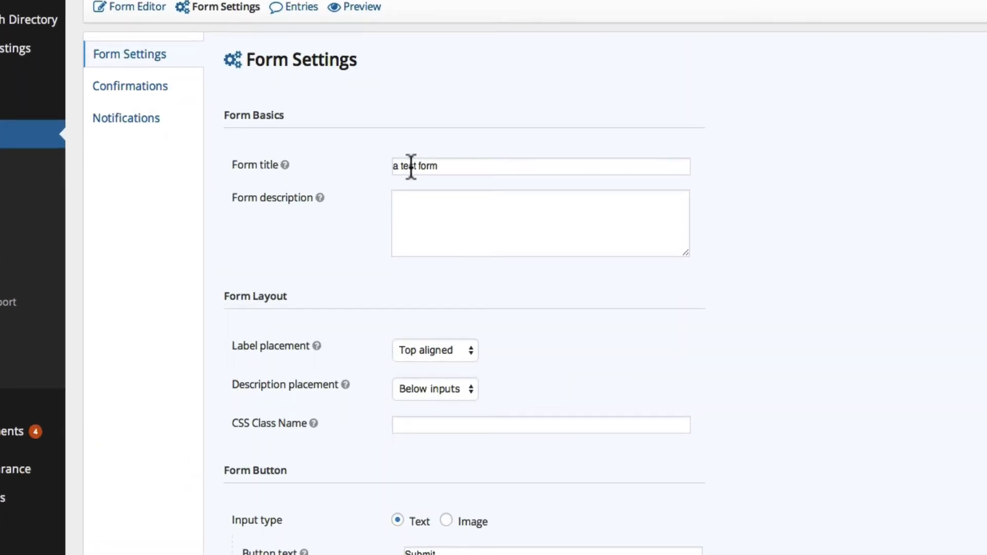
pyautogui.click(473, 229)
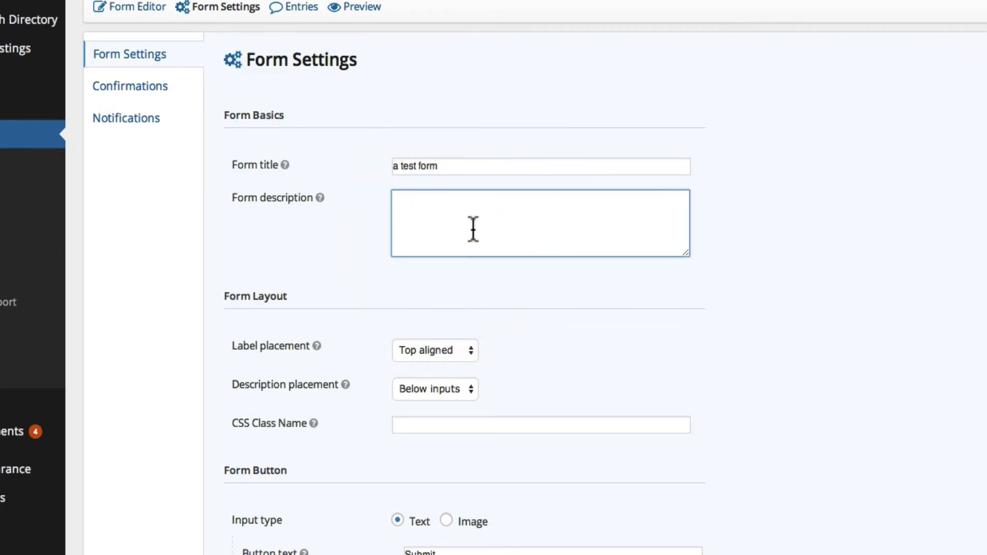
# Set the form's button text to "Register" and update the form settings
pyautogui.scroll(-2, 578, 375)
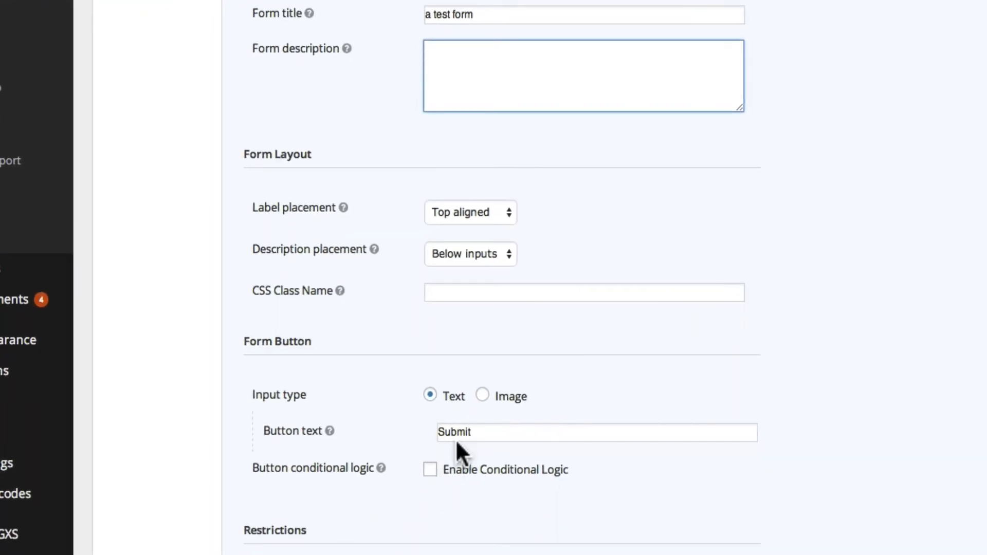
pyautogui.click(456, 432)
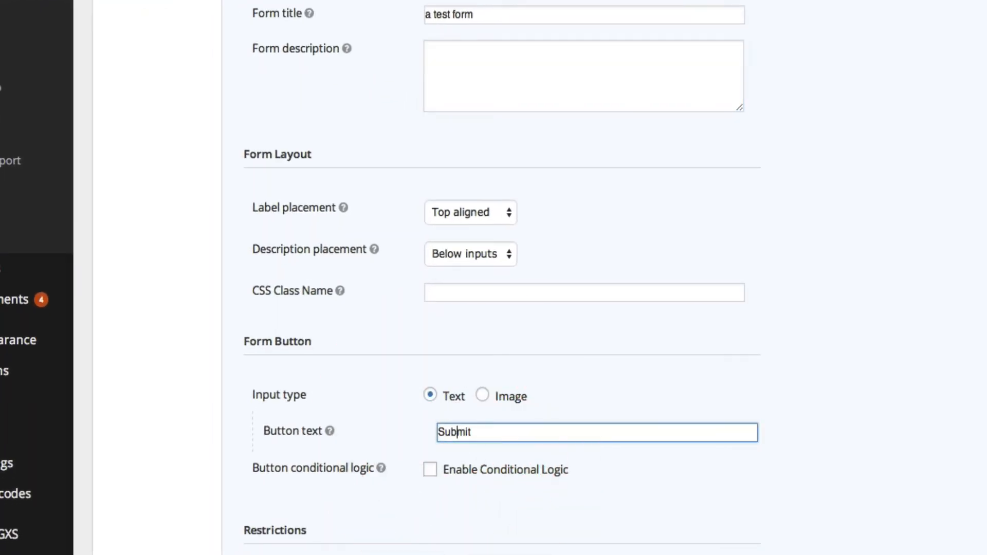
pyautogui.doubleClick(458, 432)
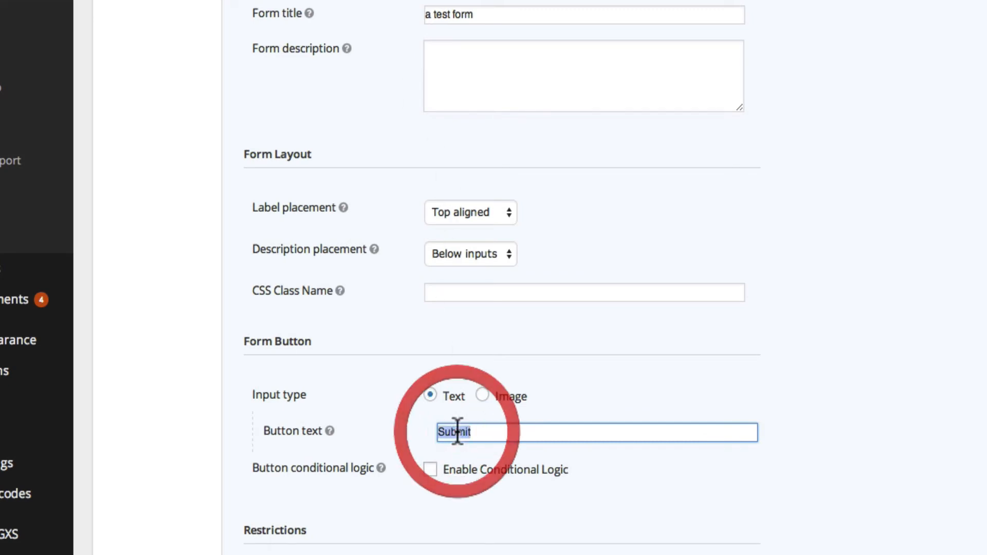
pyautogui.write('Register')
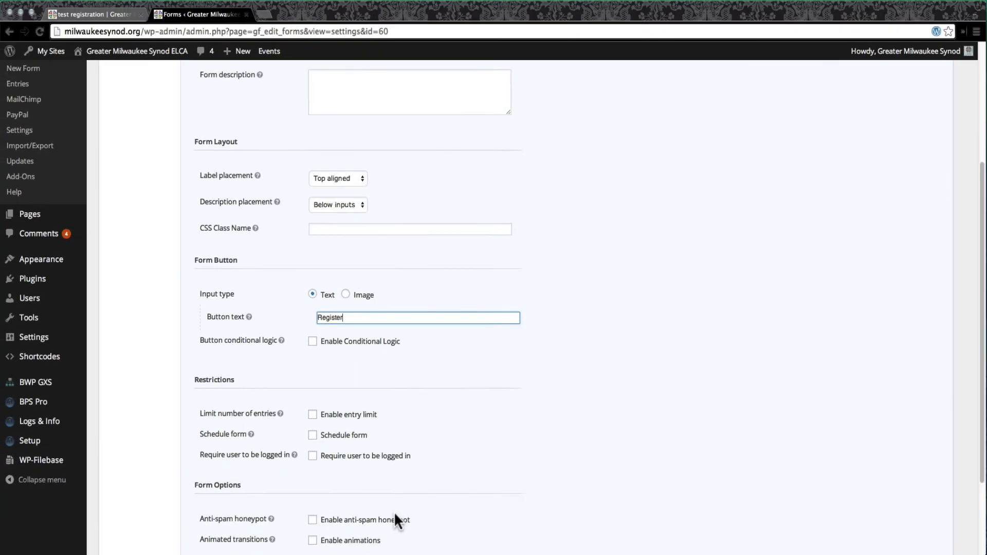
pyautogui.scroll(-3, 396, 520)
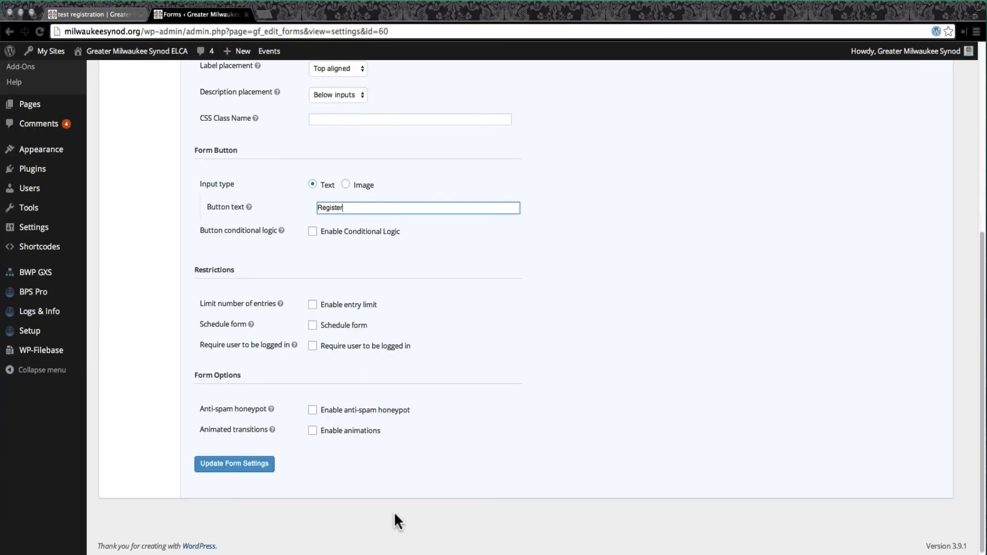
pyautogui.click(231, 465)
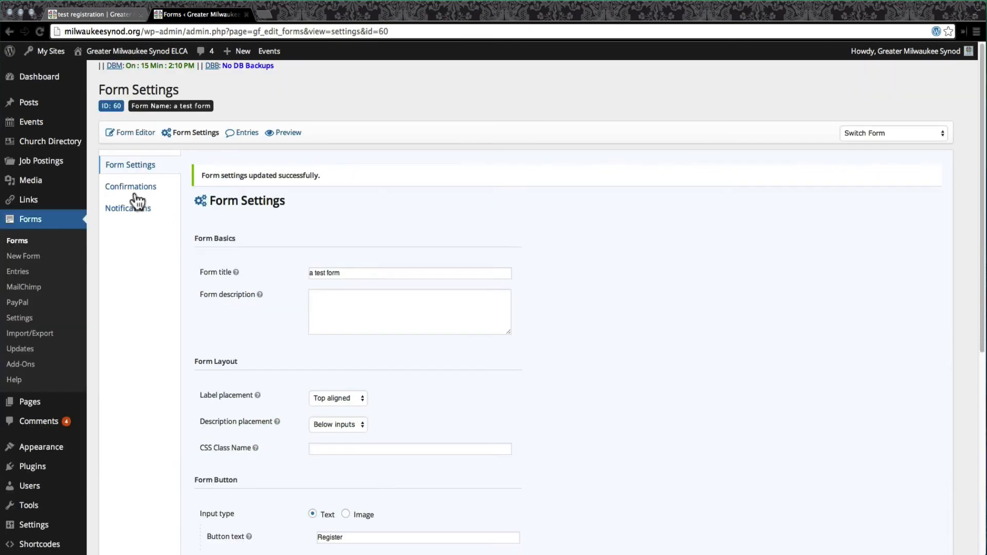
# Review the form's confirmations, then open "Pay online" and inspect its redirect URL
pyautogui.click(133, 189)
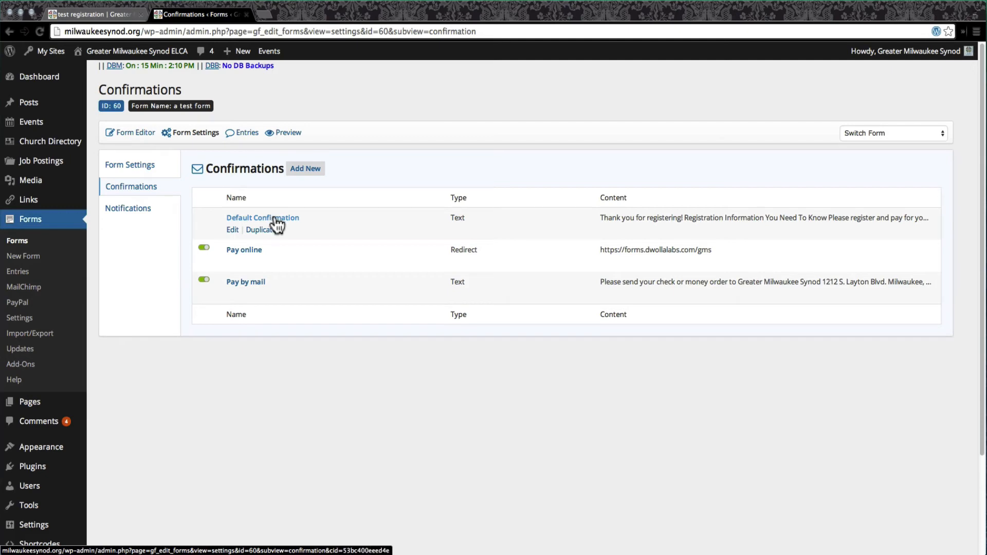
pyautogui.moveTo(660, 218)
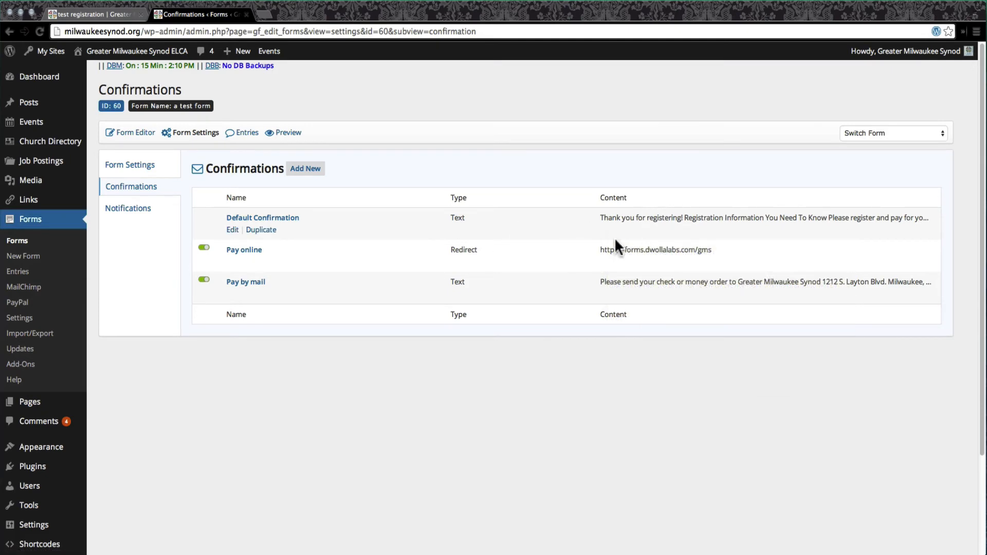
pyautogui.moveTo(252, 260)
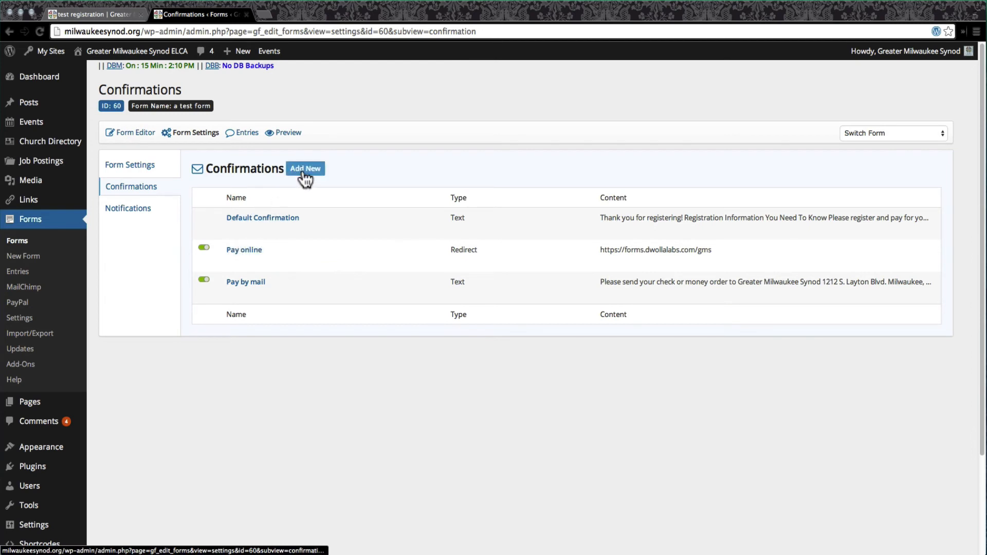
pyautogui.moveTo(244, 293)
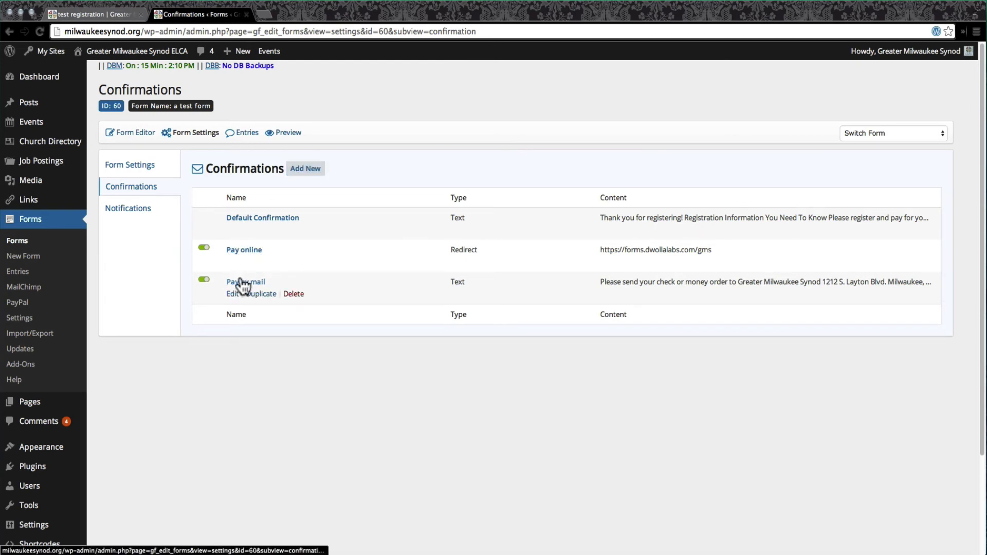
pyautogui.click(247, 251)
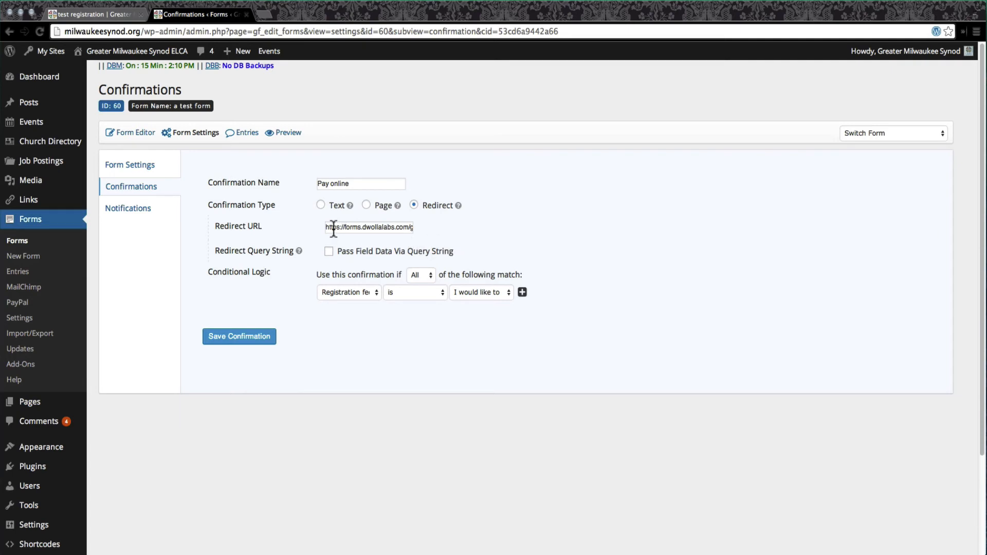
pyautogui.click(405, 227)
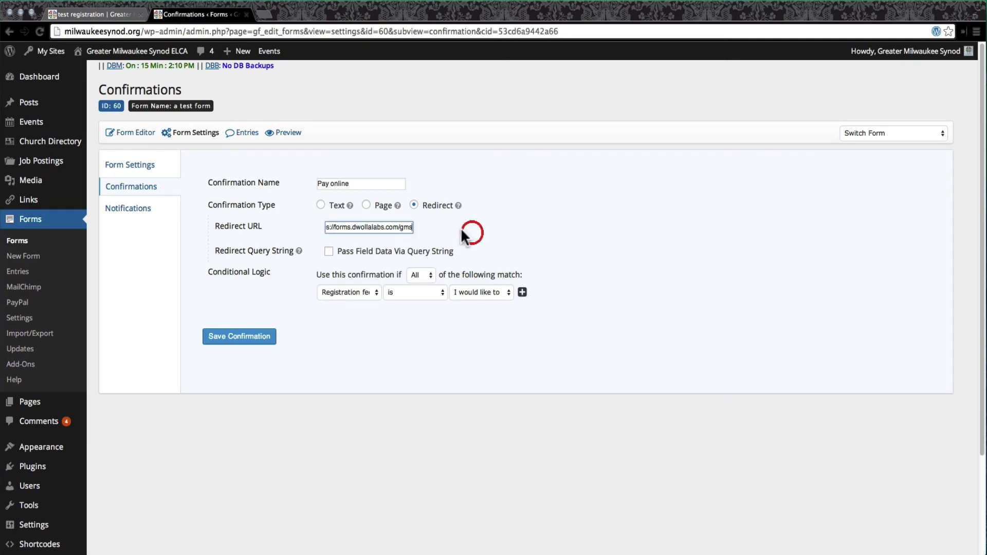
pyautogui.click(395, 228)
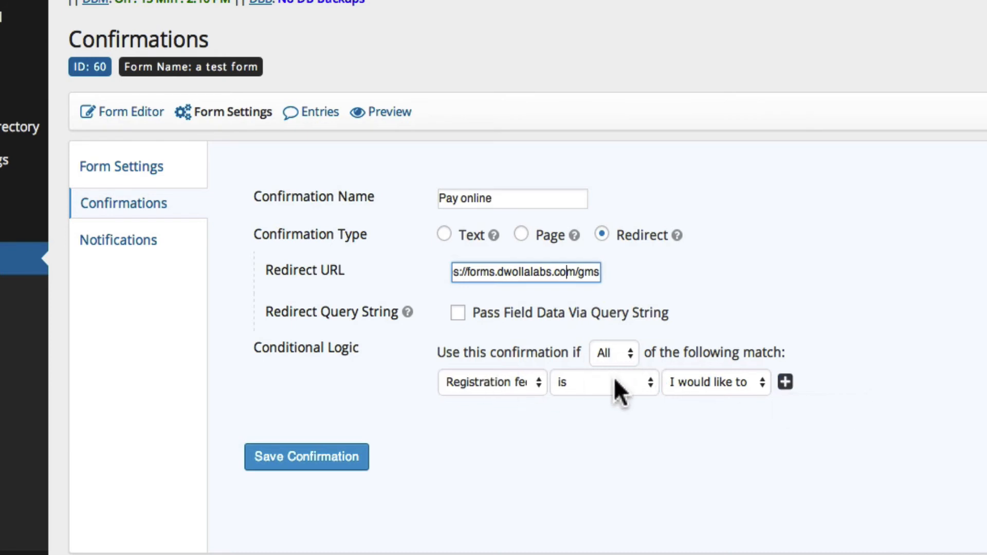
# Set the "Pay online" condition to the registration fee answer "I would like to pay the registration fee online" and save the confirmation
pyautogui.click(694, 381)
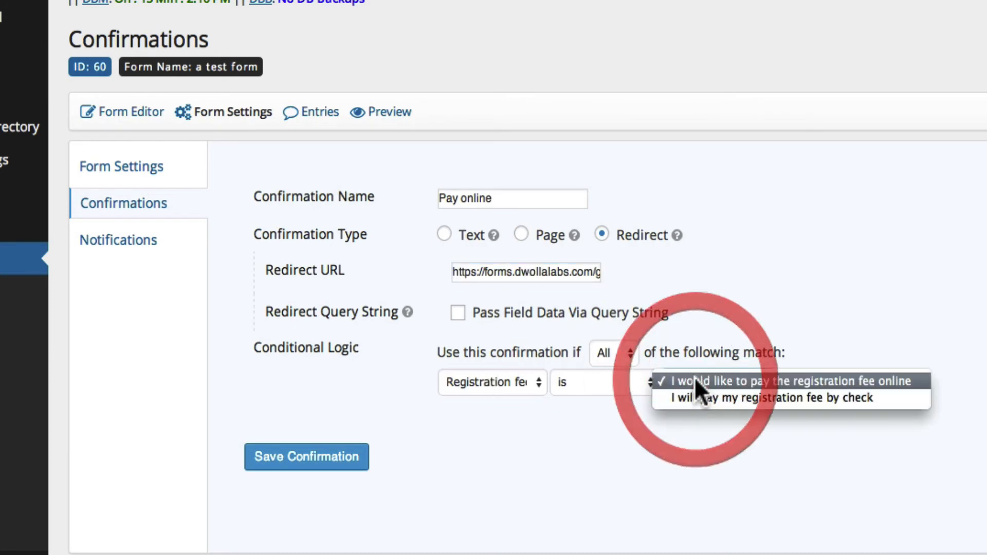
pyautogui.click(787, 380)
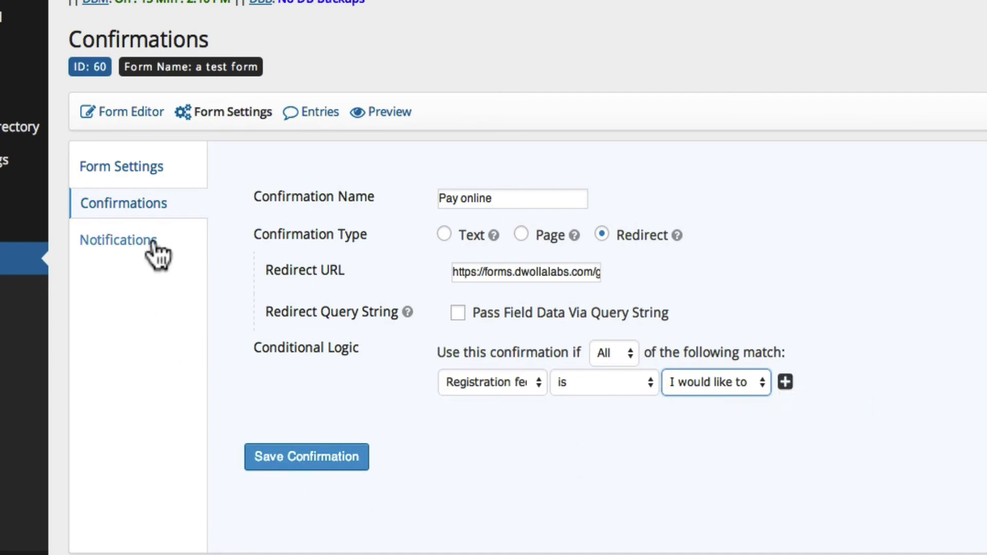
pyautogui.click(307, 458)
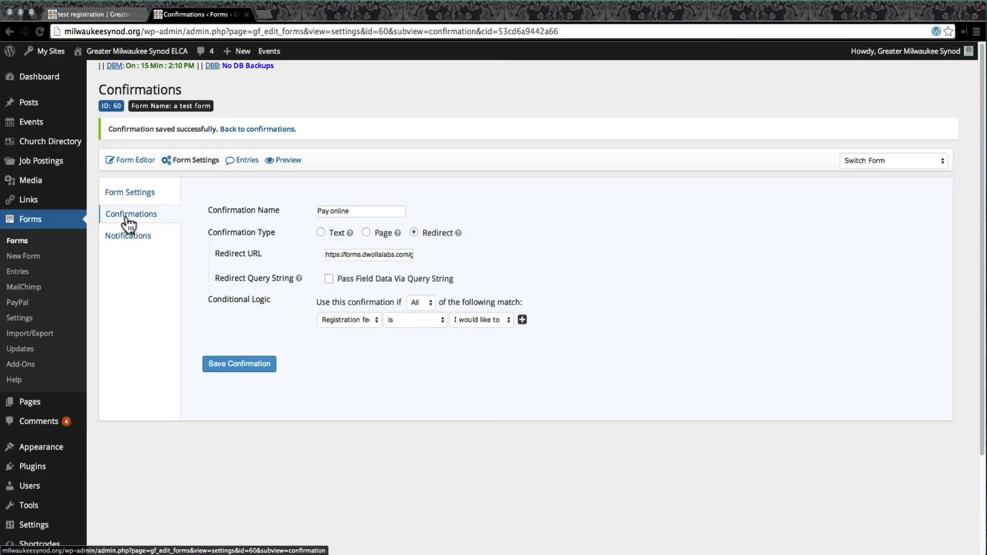
# Open the "Pay by mail" confirmation and review its message text
pyautogui.click(124, 216)
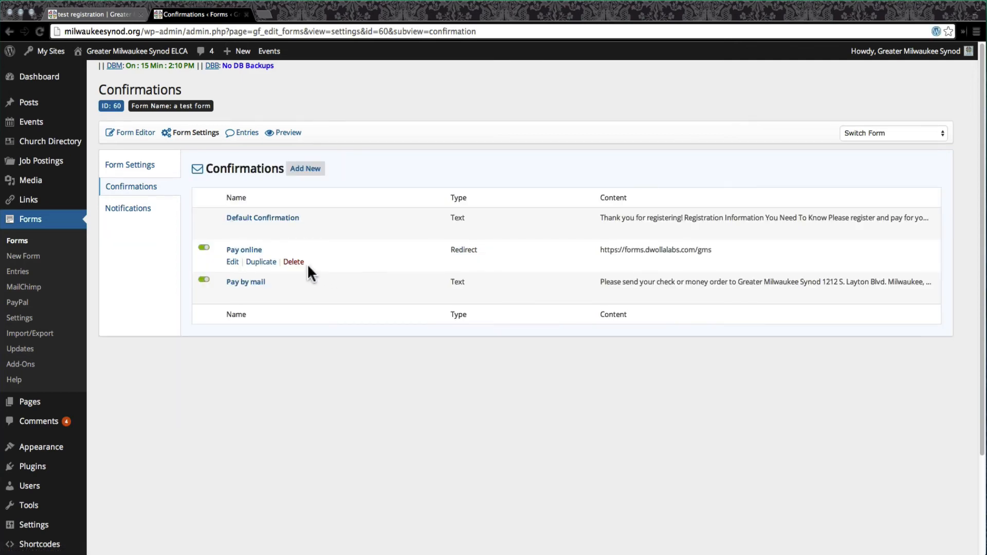
pyautogui.click(232, 294)
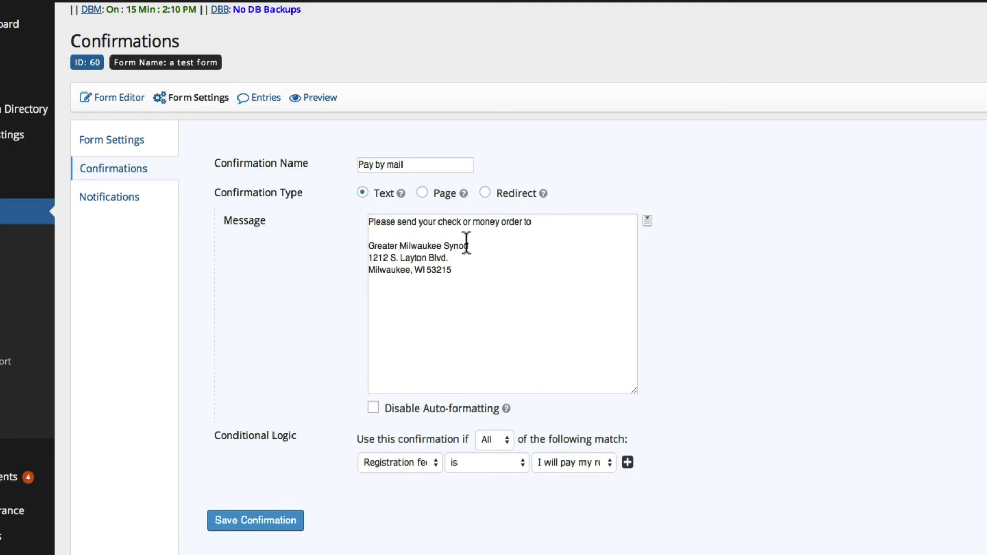
pyautogui.click(478, 258)
pyautogui.moveTo(461, 284); pyautogui.dragTo(313, 171)
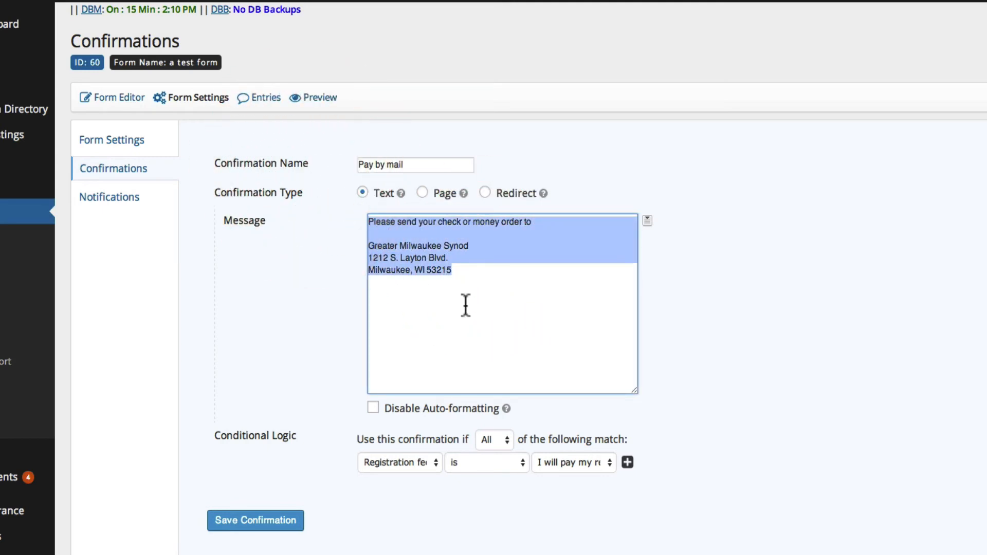
pyautogui.click(476, 291)
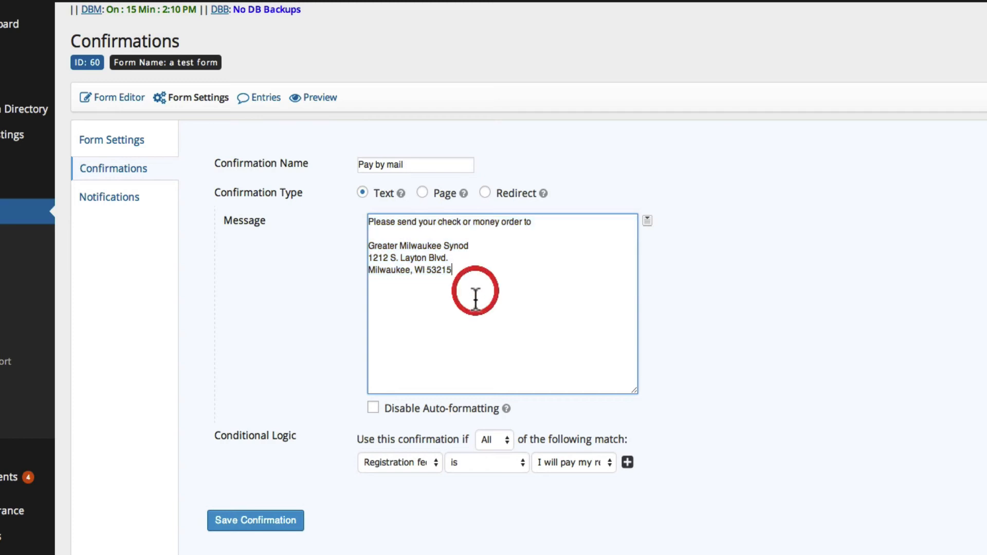
# Set the "Pay by mail" condition to "I will pay my registration fee by check" and save the confirmation
pyautogui.click(581, 462)
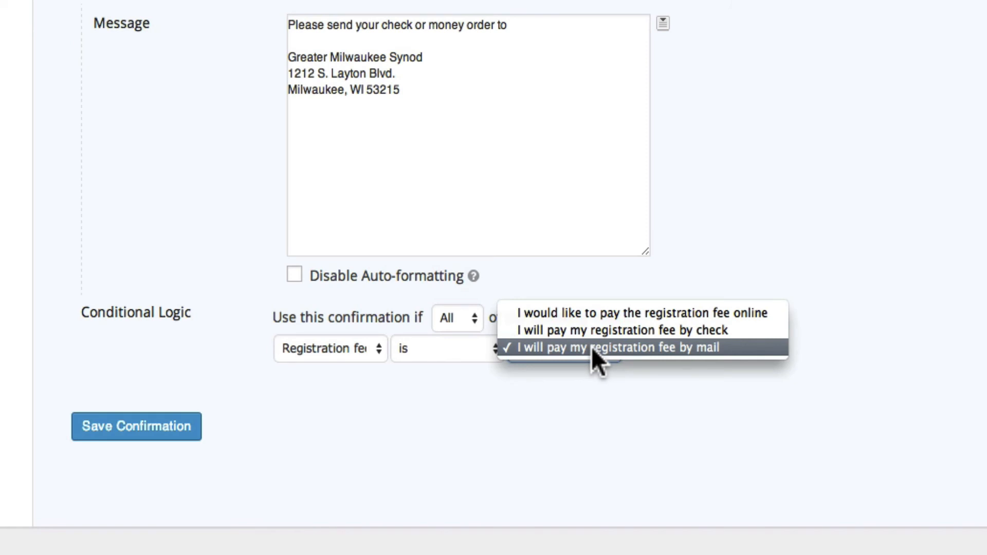
pyautogui.click(712, 334)
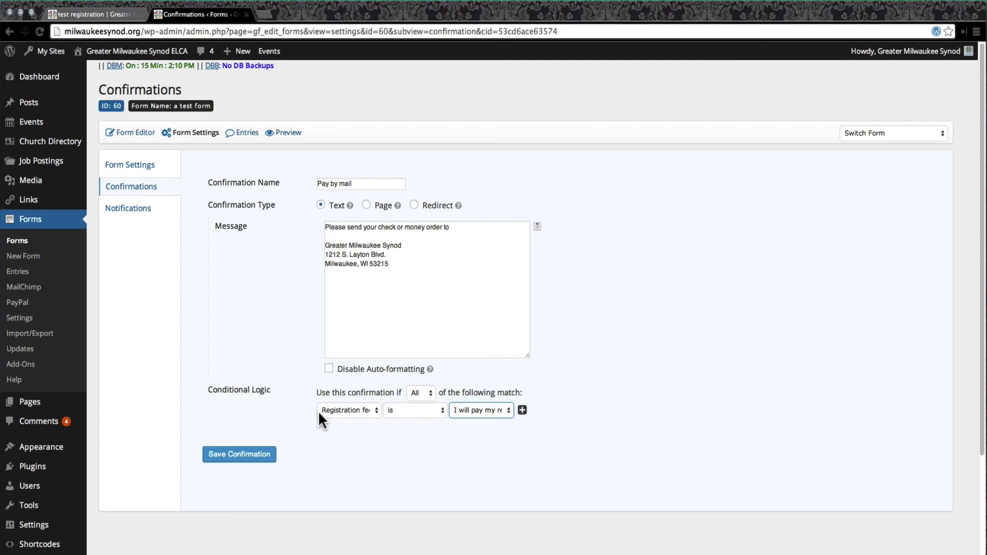
pyautogui.click(257, 457)
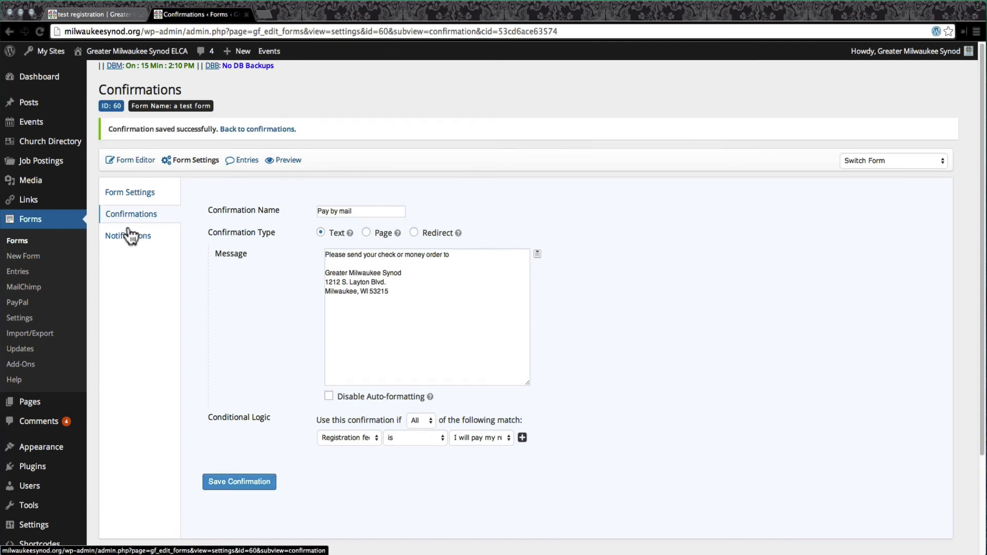
# Add a new notification to the form and name it "email to user"
pyautogui.click(129, 236)
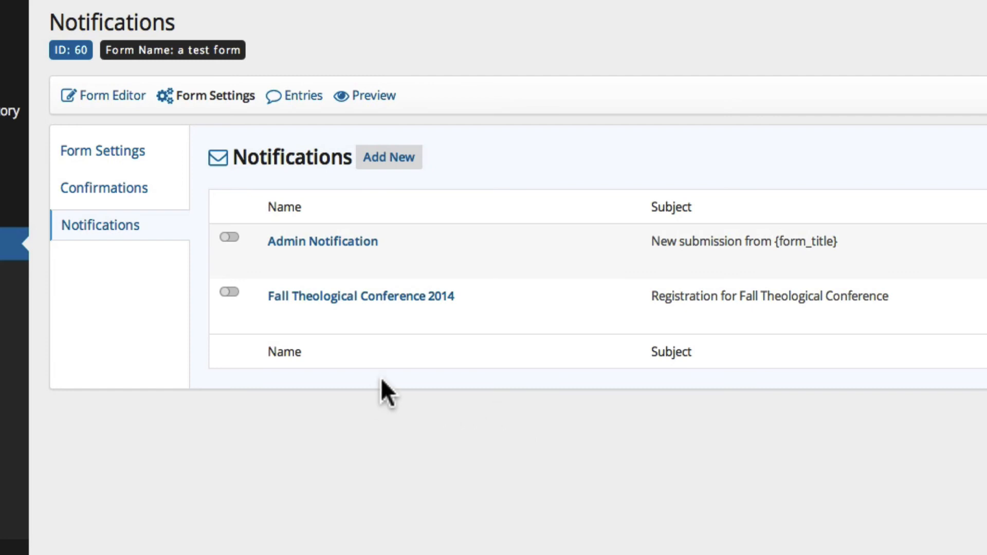
pyautogui.click(383, 162)
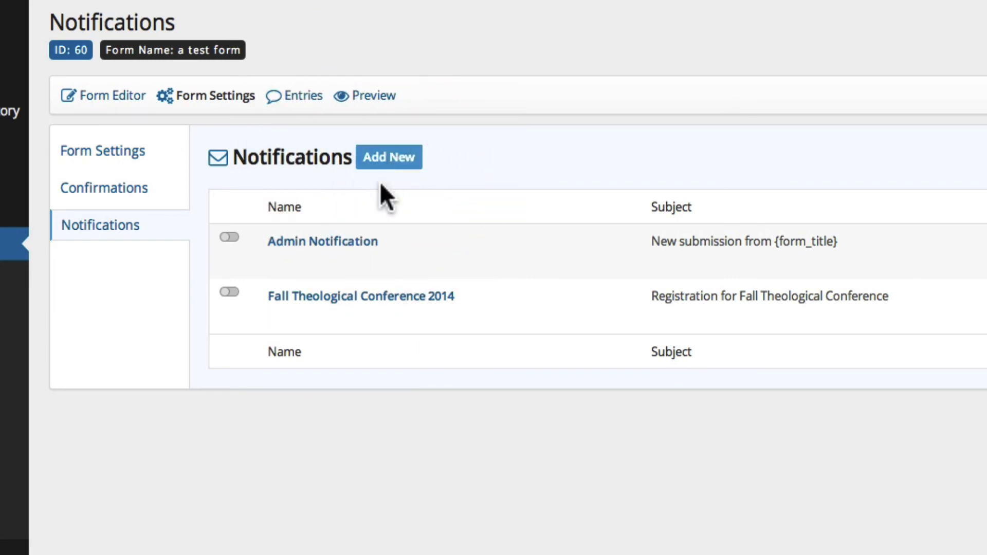
pyautogui.moveTo(361, 229)
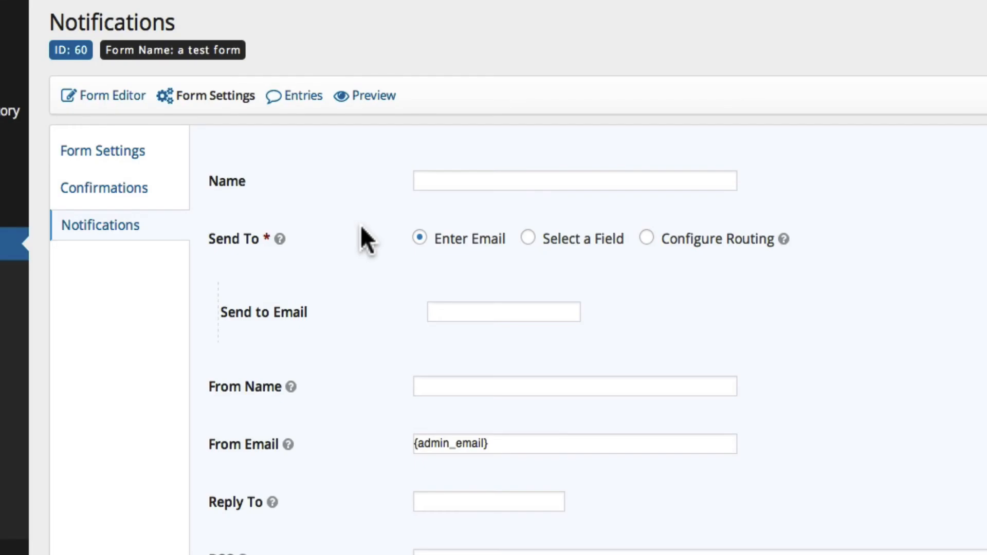
pyautogui.click(485, 185)
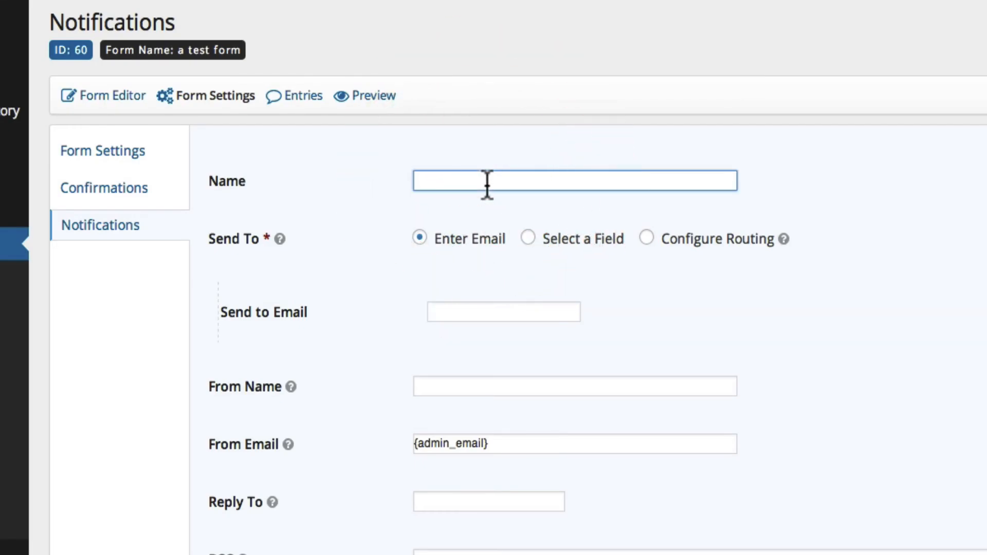
pyautogui.write('email ')
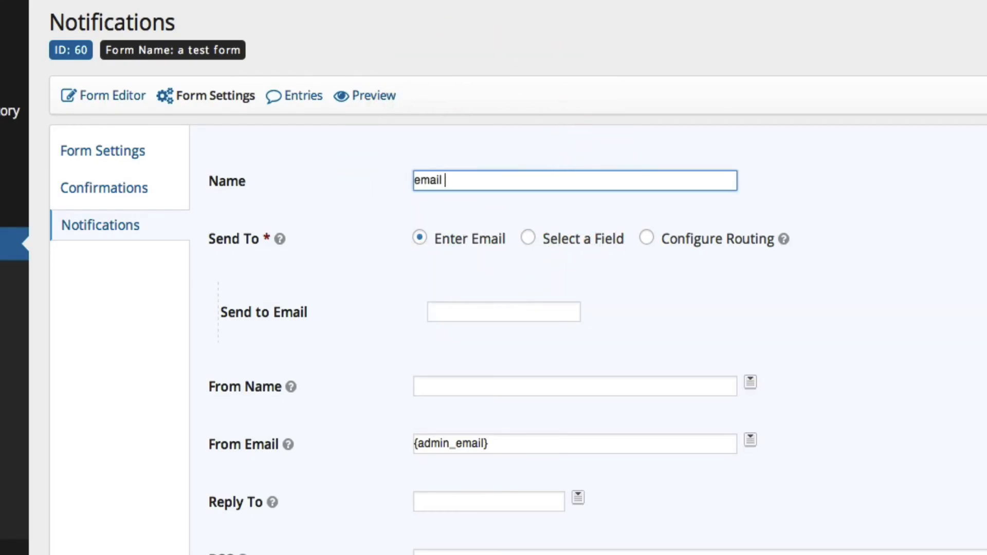
pyautogui.write('to user')
# Send the notification to the form's Email field and set the From Name to "GMS registration confirmation"
pyautogui.click(530, 239)
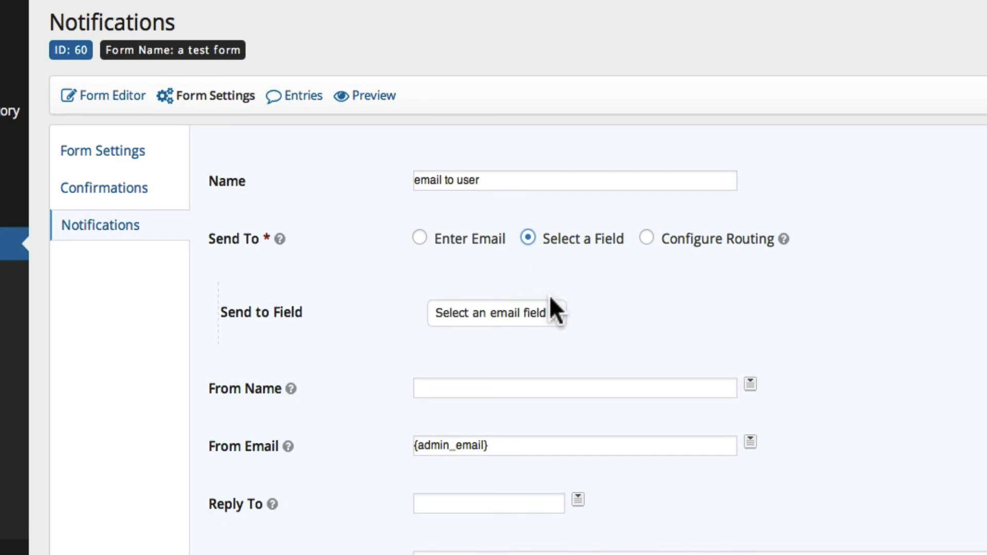
pyautogui.click(509, 314)
pyautogui.click(500, 329)
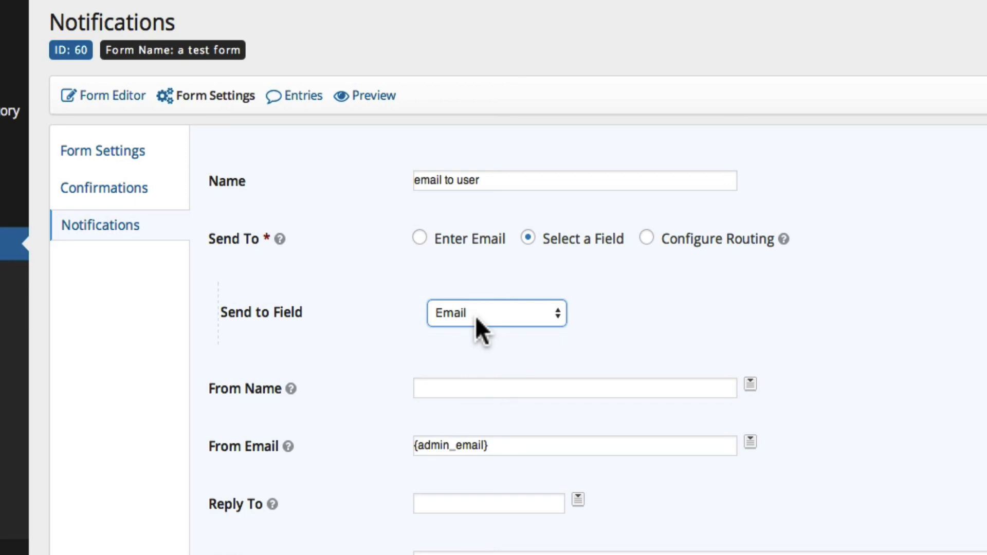
pyautogui.click(467, 387)
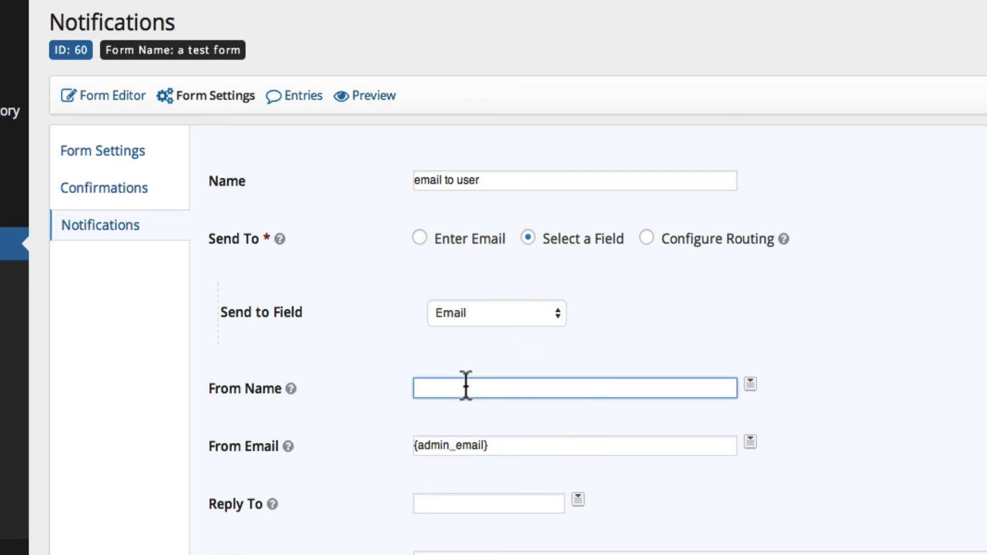
pyautogui.write('GMS registration confirmation')
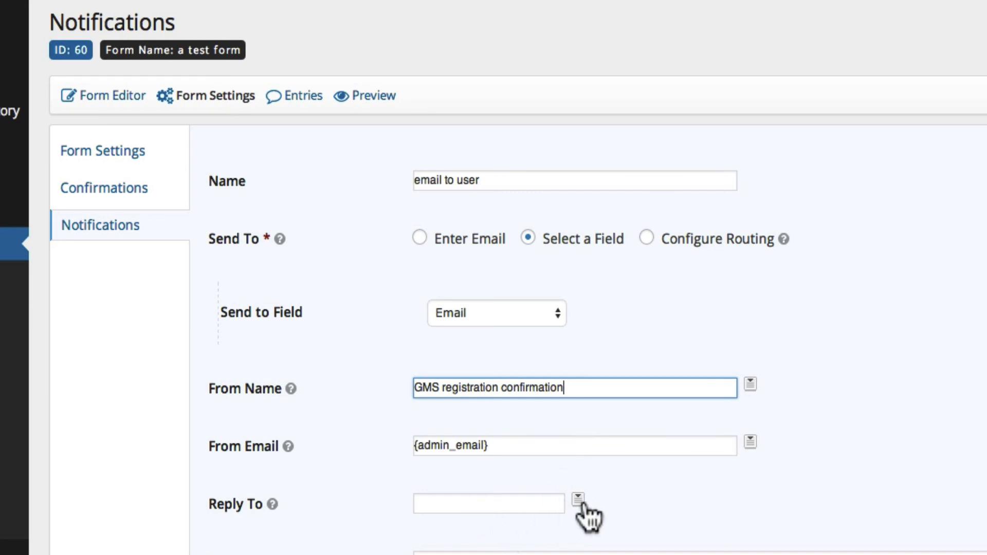
# Set the notification's Subject to "confirmation of registration"
pyautogui.scroll(-5, 491, 421)
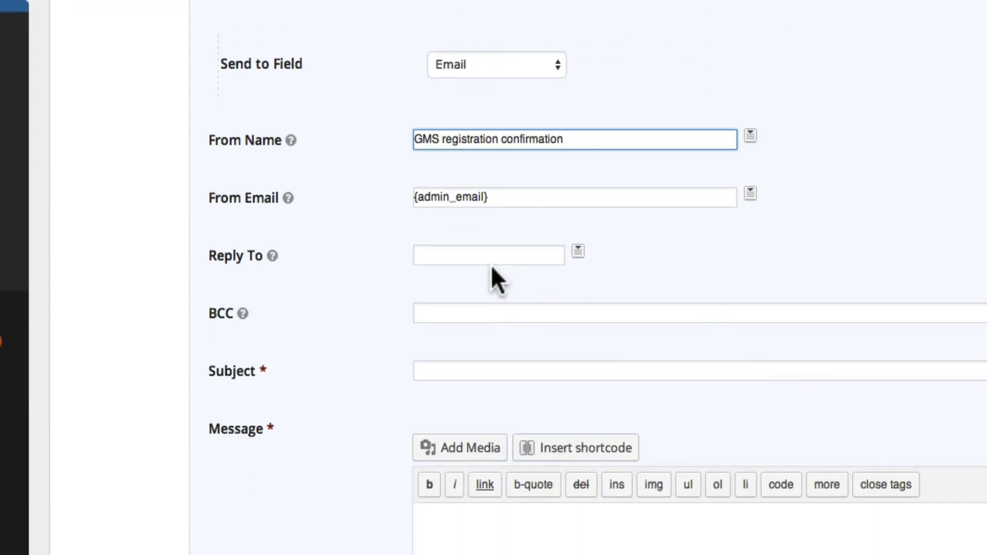
pyautogui.scroll(-1, 477, 334)
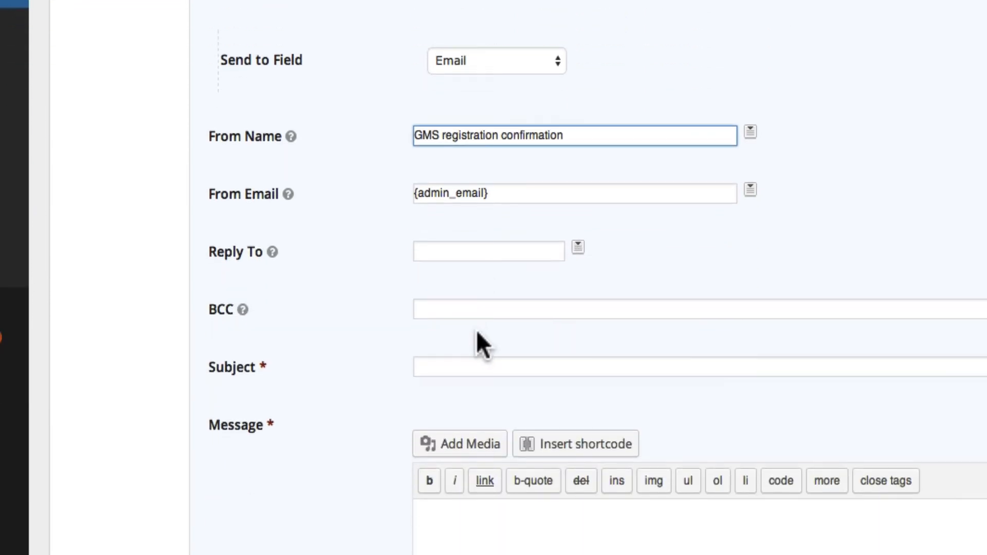
pyautogui.click(416, 305)
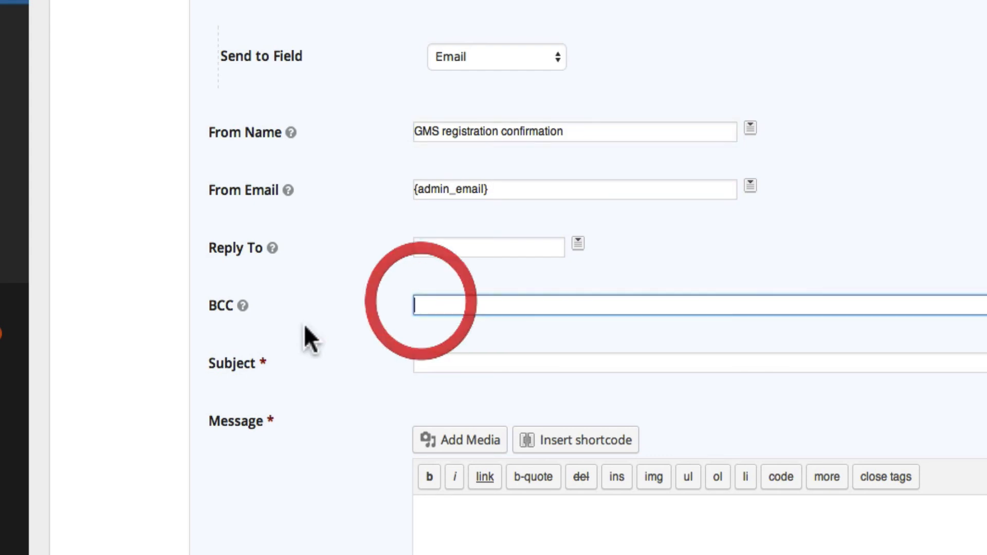
pyautogui.scroll(-4, 452, 396)
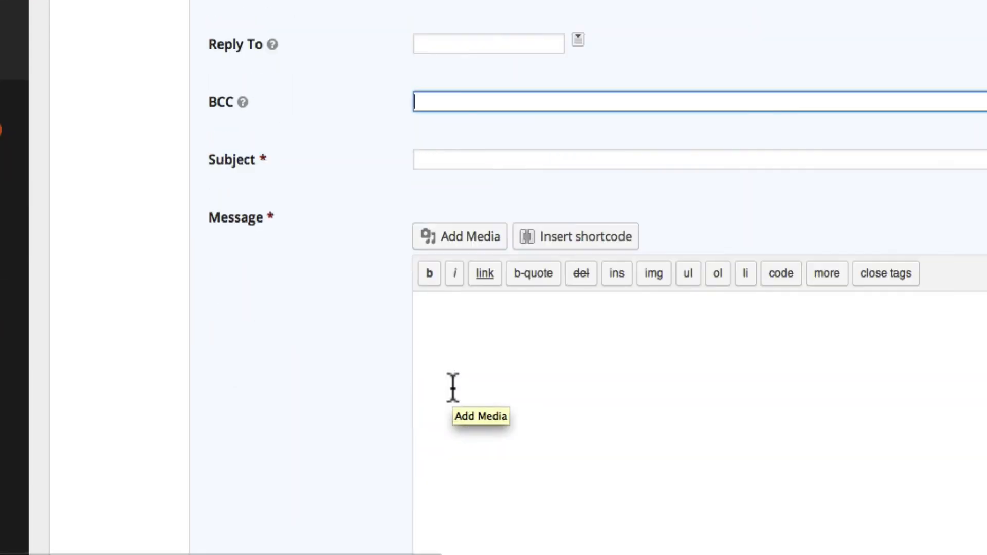
pyautogui.click(457, 163)
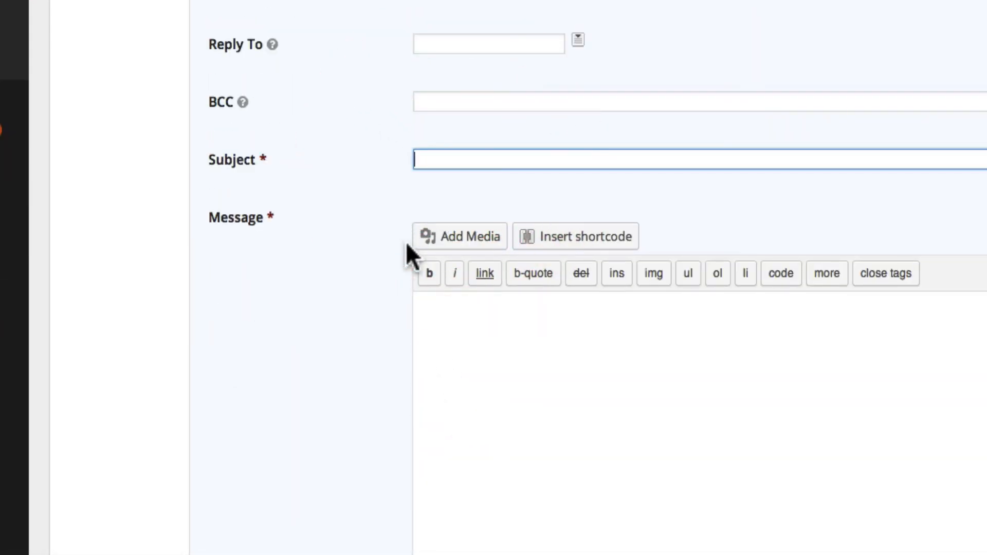
pyautogui.write('confirmation of registration')
# Insert the All Submitted Fields merge tag into the notification's message body
pyautogui.click(566, 381)
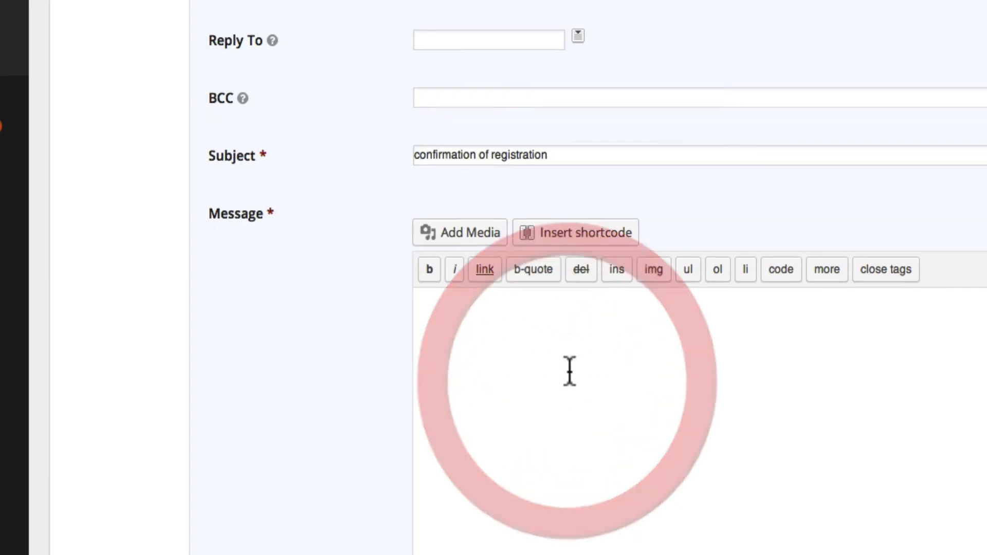
pyautogui.scroll(-3, 570, 370)
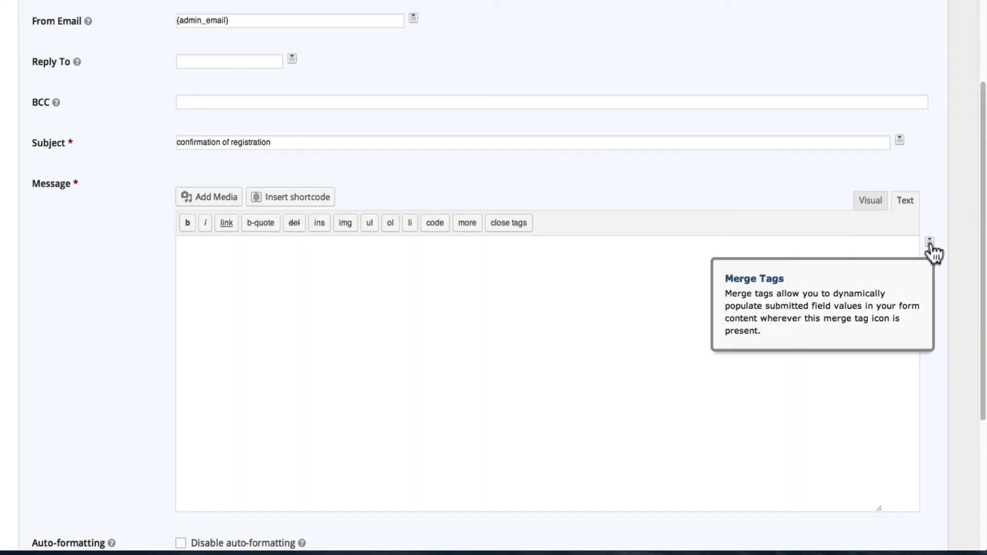
pyautogui.click(929, 243)
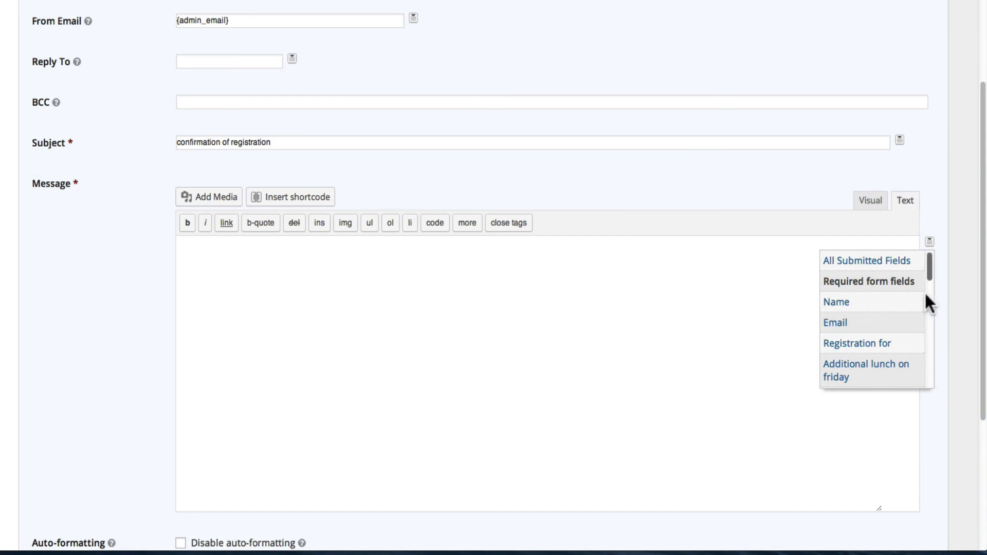
pyautogui.scroll(-1, 923, 366)
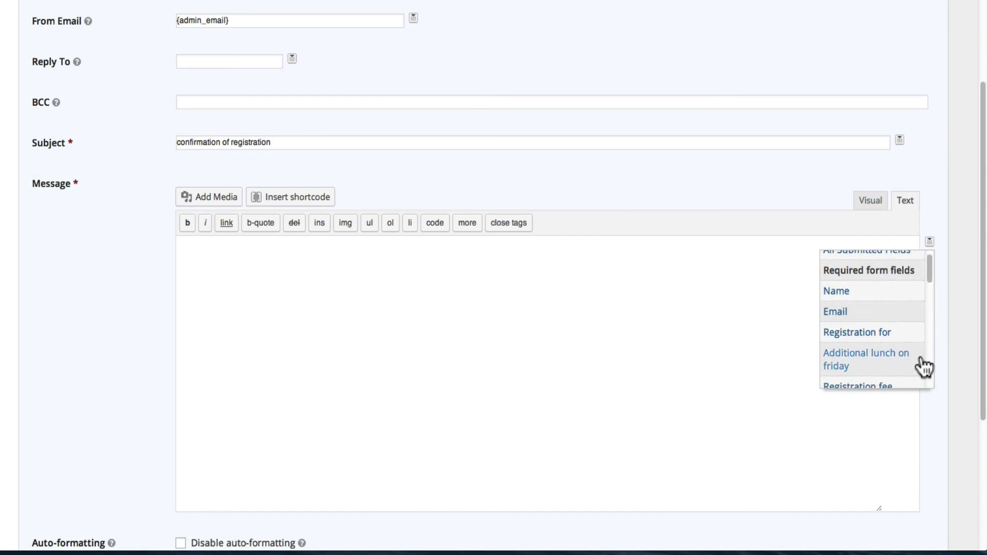
pyautogui.scroll(-5, 901, 372)
pyautogui.scroll(10, 902, 365)
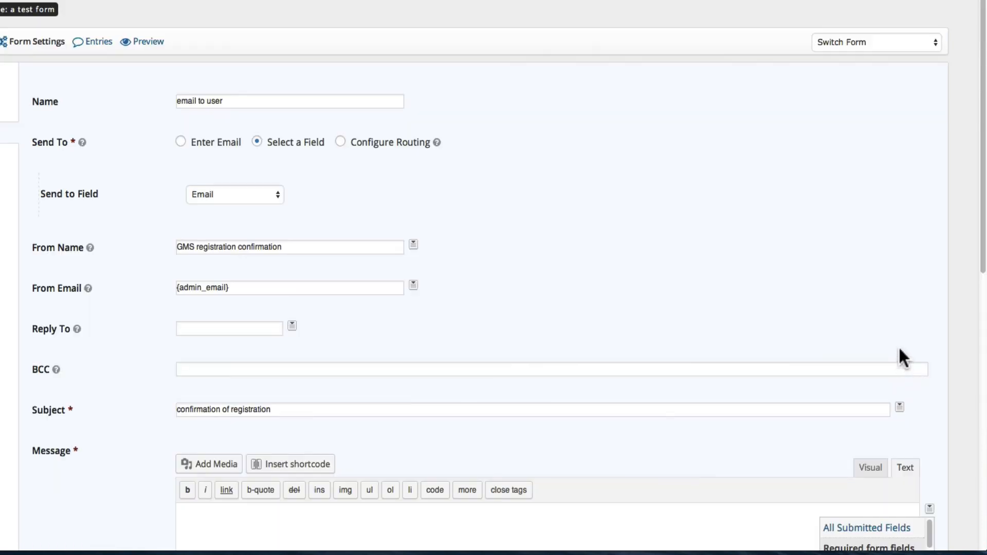
pyautogui.scroll(-5, 938, 455)
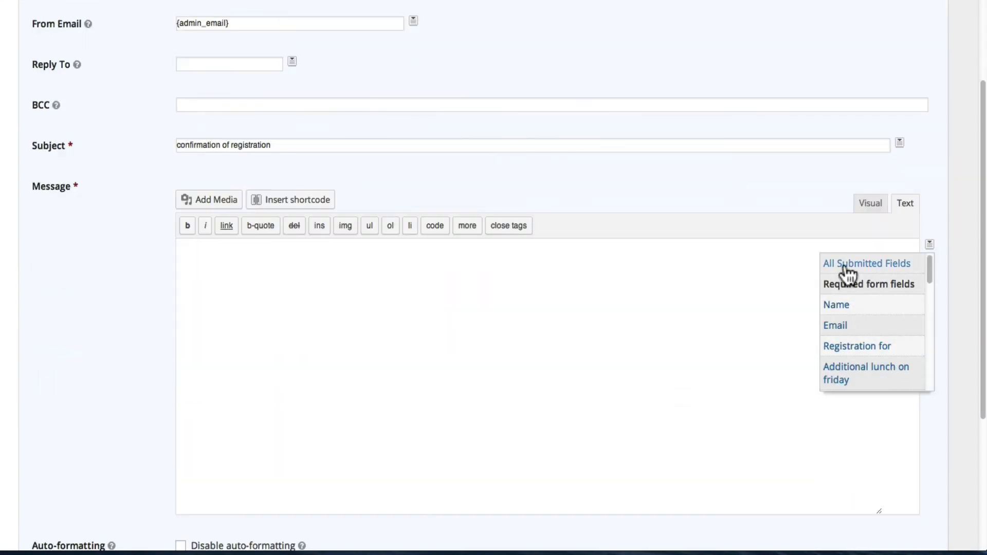
pyautogui.click(847, 267)
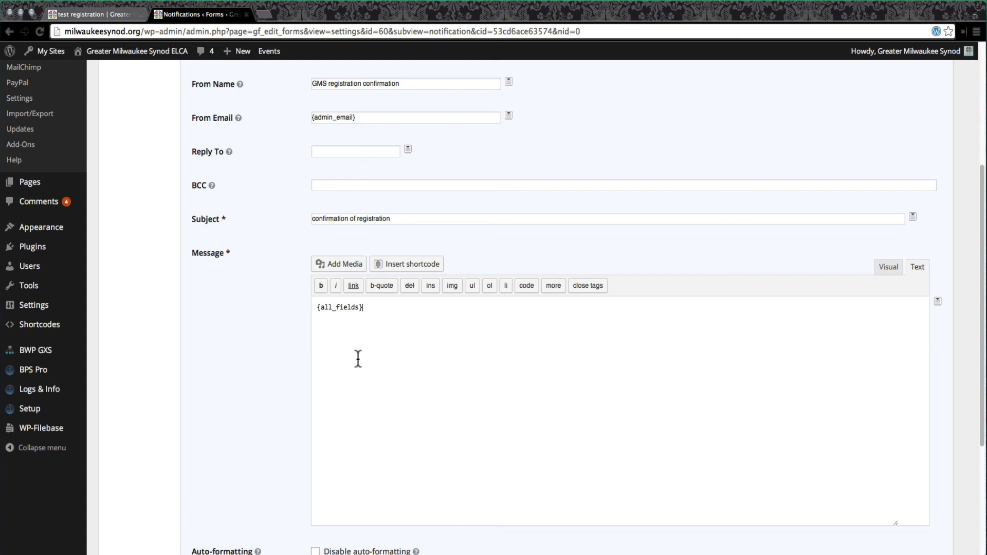
# Save the "email to user" notification and return to the form's notifications list
pyautogui.scroll(-5, 358, 359)
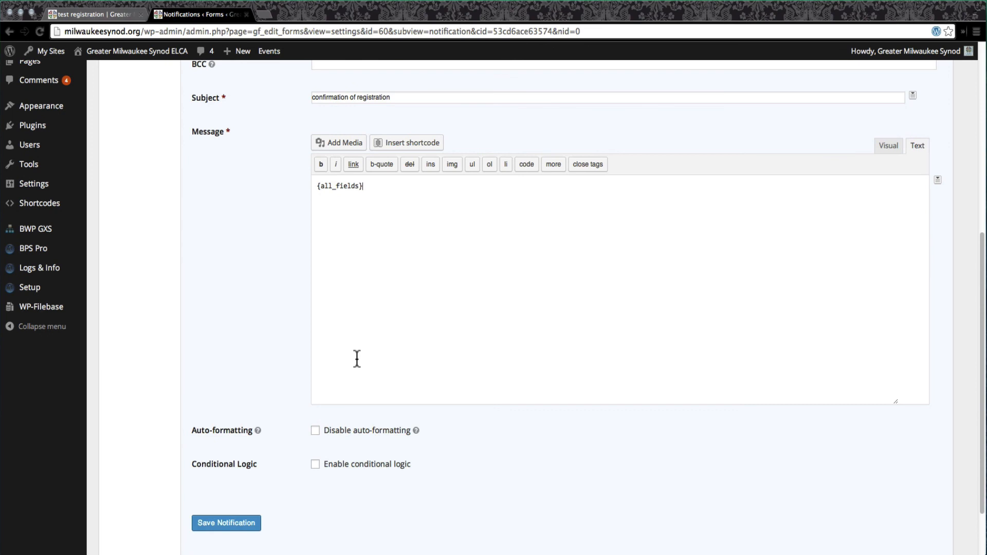
pyautogui.scroll(-1, 357, 359)
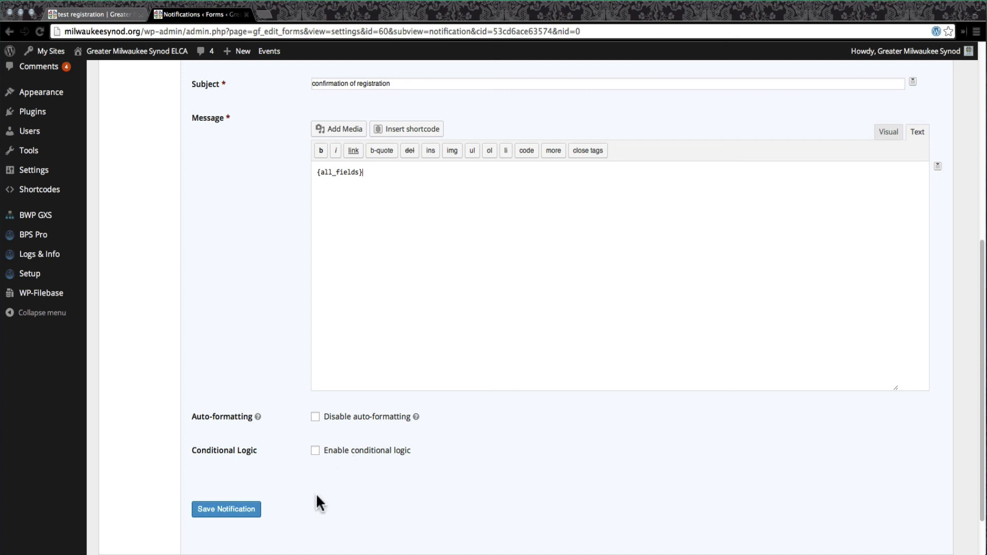
pyautogui.click(219, 511)
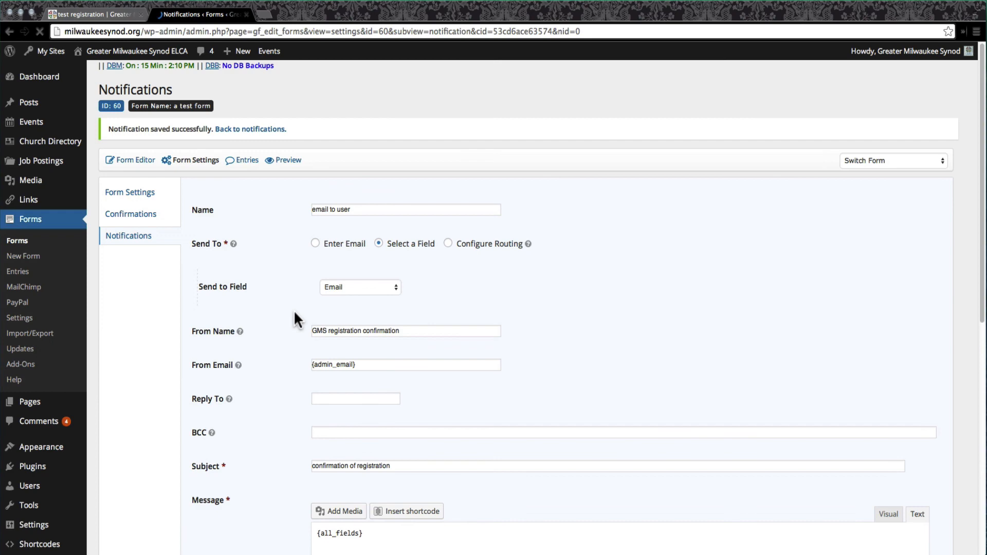
pyautogui.click(123, 237)
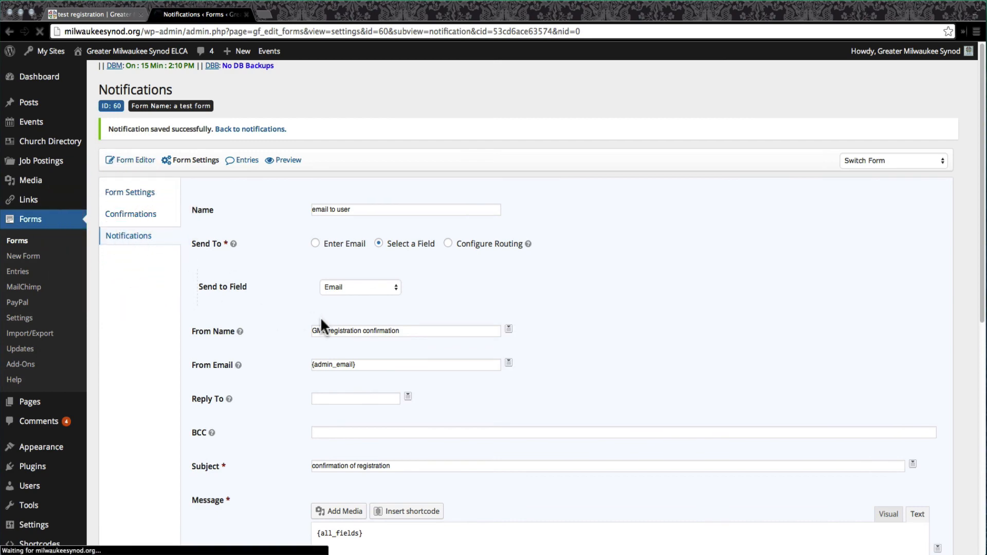